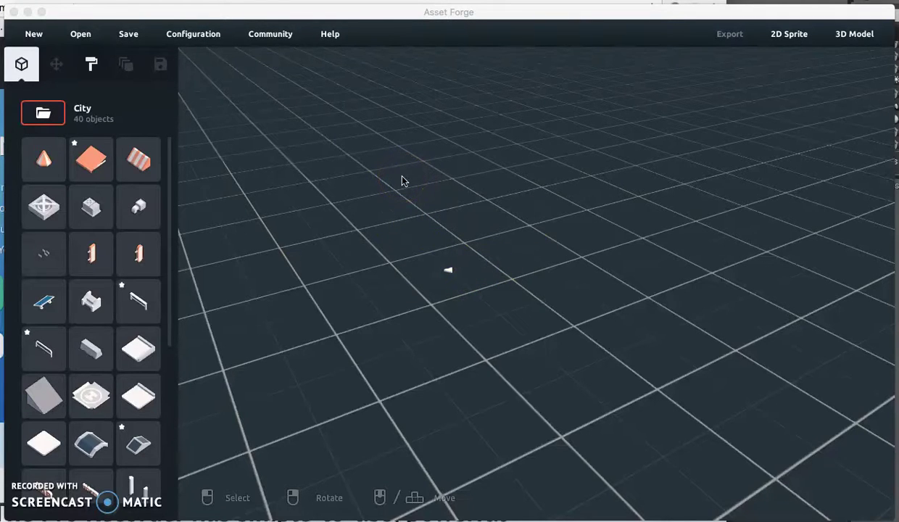
{"action": "left_click", "coordinate": [474, 273]}
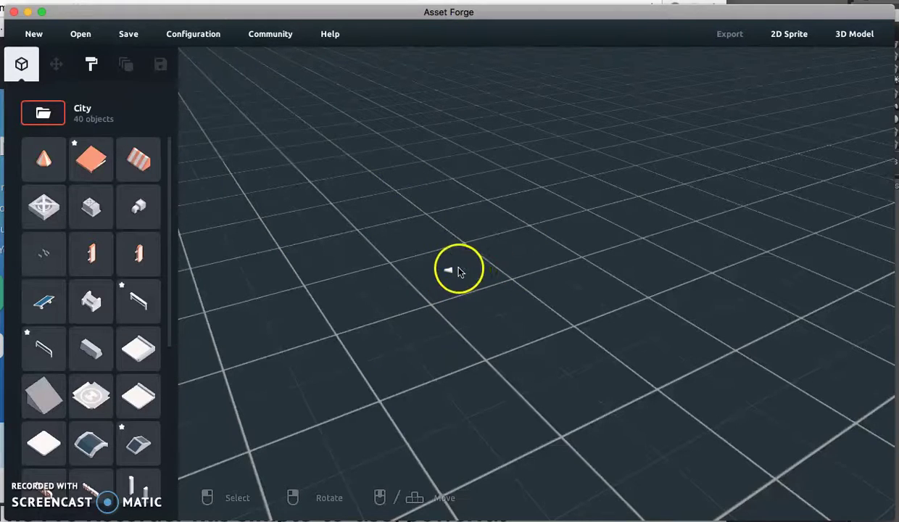
{"action": "left_click", "coordinate": [476, 288]}
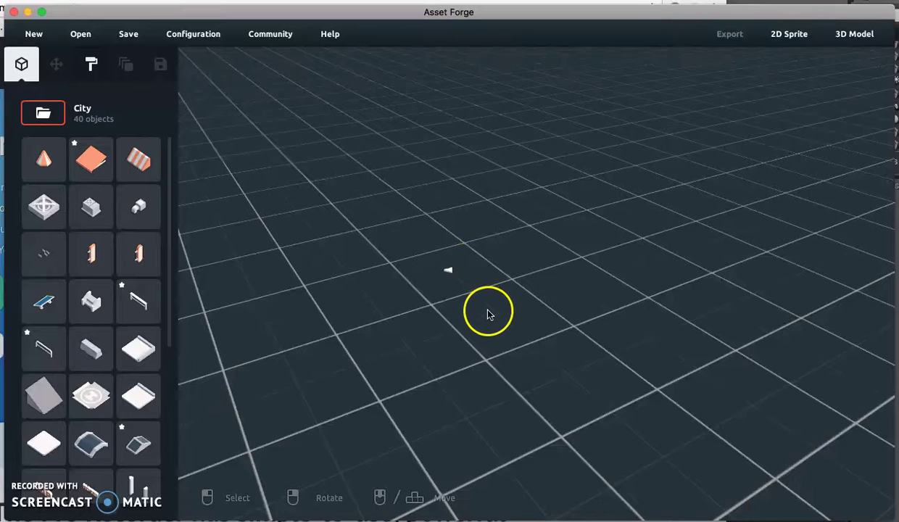
{"action": "scroll", "coordinate": [486, 315], "scroll_direction": "down", "scroll_amount": 1}
{"action": "key", "text": "super+Tab"}
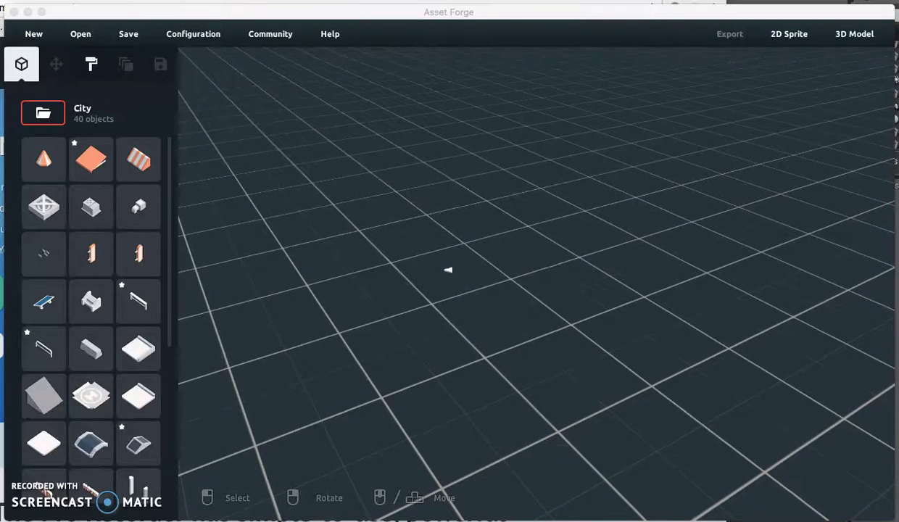
{"action": "left_click", "coordinate": [609, 346]}
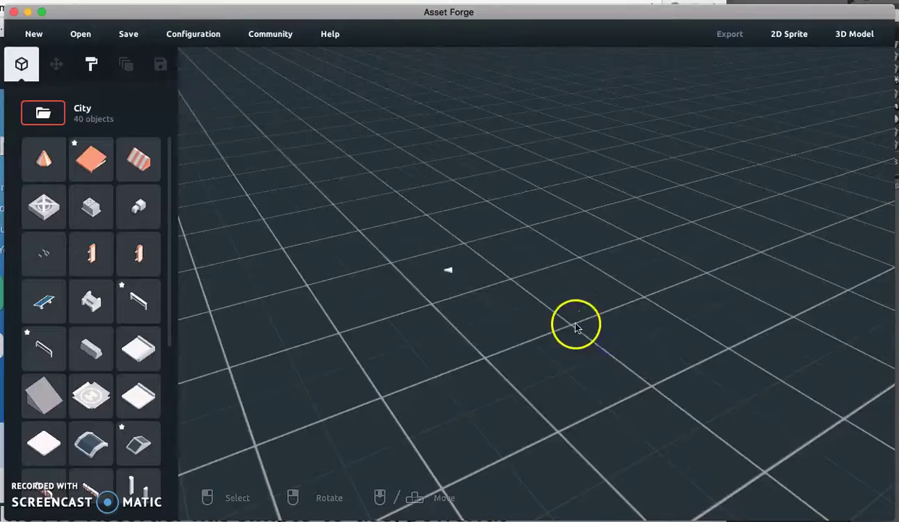
{"action": "right_click_drag", "start_coordinate": [540, 324], "coordinate": [575, 303]}
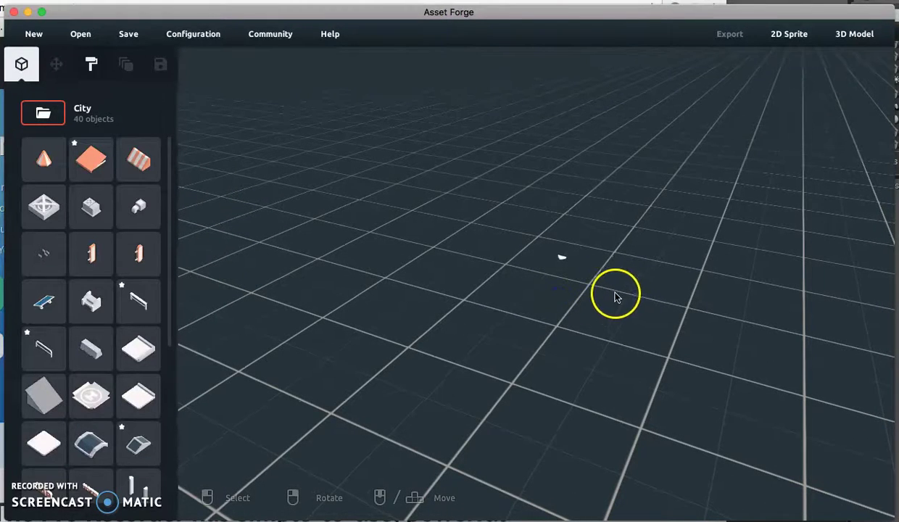
{"action": "key", "text": "w"}
{"action": "left_click", "coordinate": [584, 261]}
{"action": "key", "text": "w"}
{"action": "left_click", "coordinate": [584, 261]}
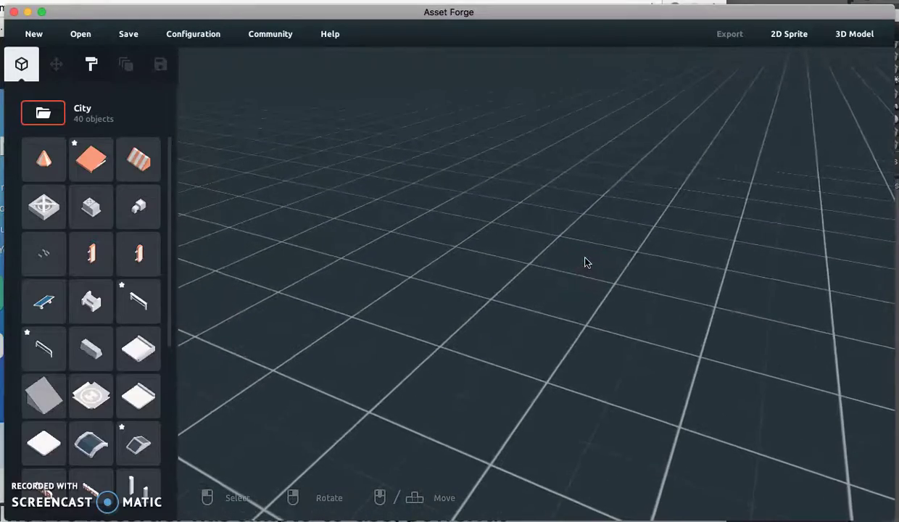
{"action": "right_click_drag", "start_coordinate": [584, 261], "coordinate": [614, 245]}
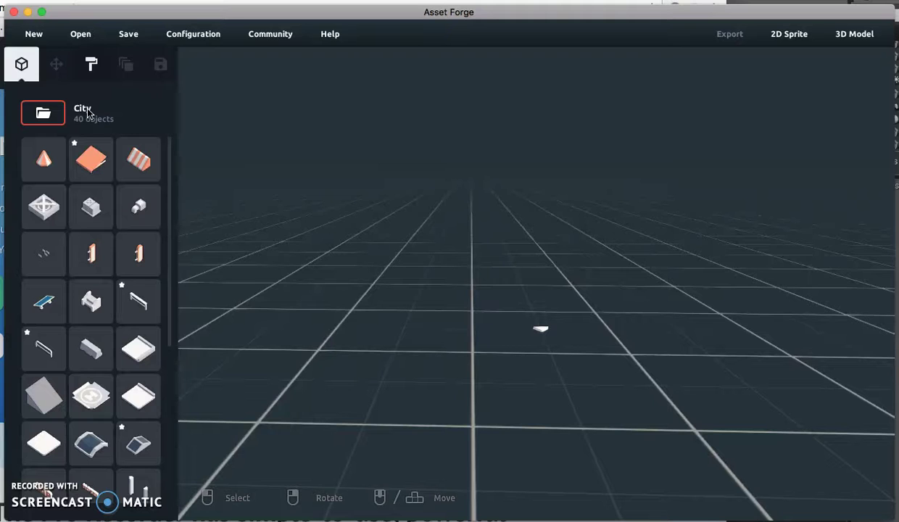
Browse the object collections, including Aircraft, Vehicles, Castles and Bricks, and switch to the Primitives collection.
{"action": "left_click", "coordinate": [46, 113]}
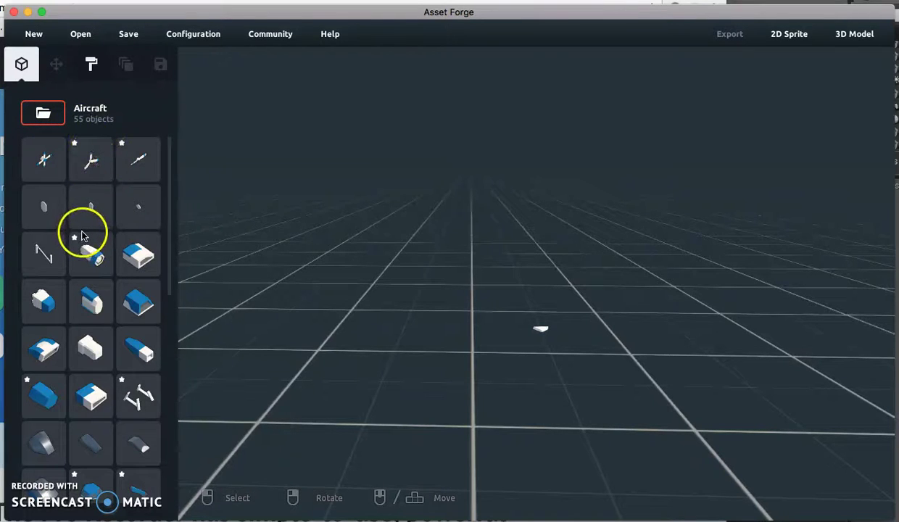
{"action": "left_click", "coordinate": [45, 114]}
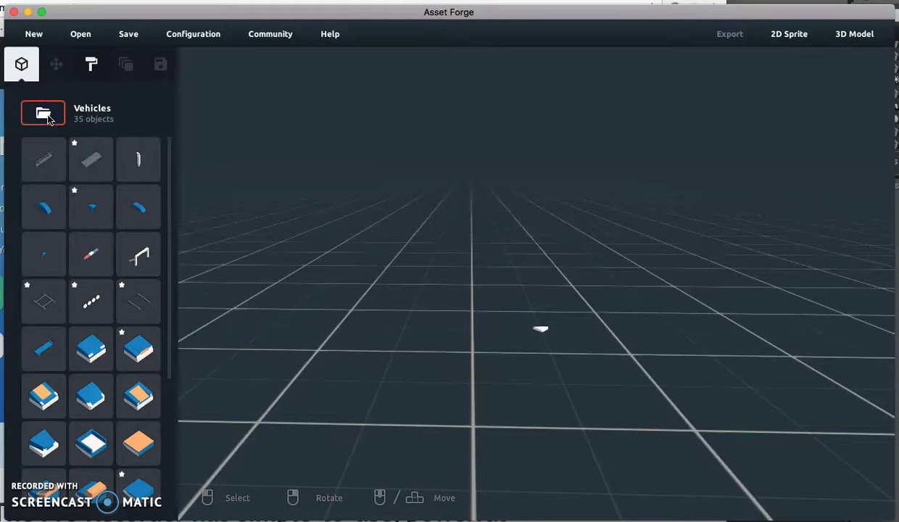
{"action": "left_click", "coordinate": [45, 115]}
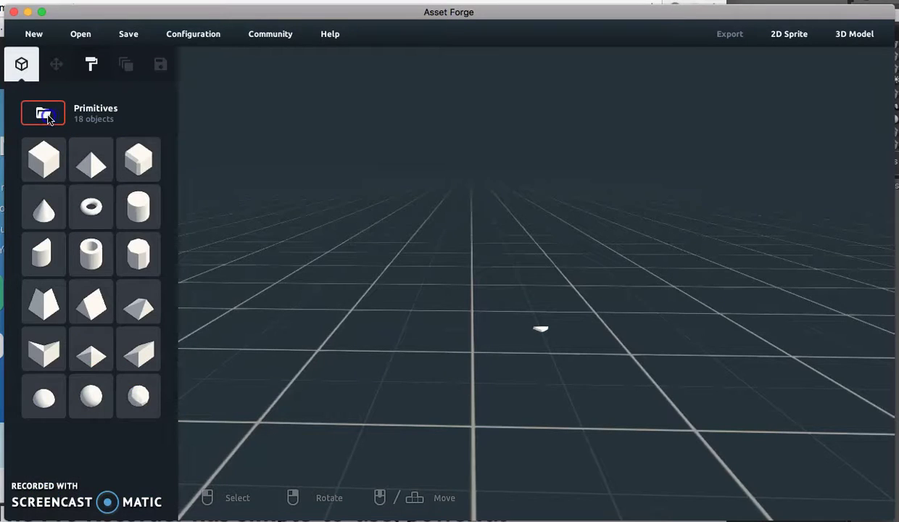
{"action": "left_click", "coordinate": [45, 115]}
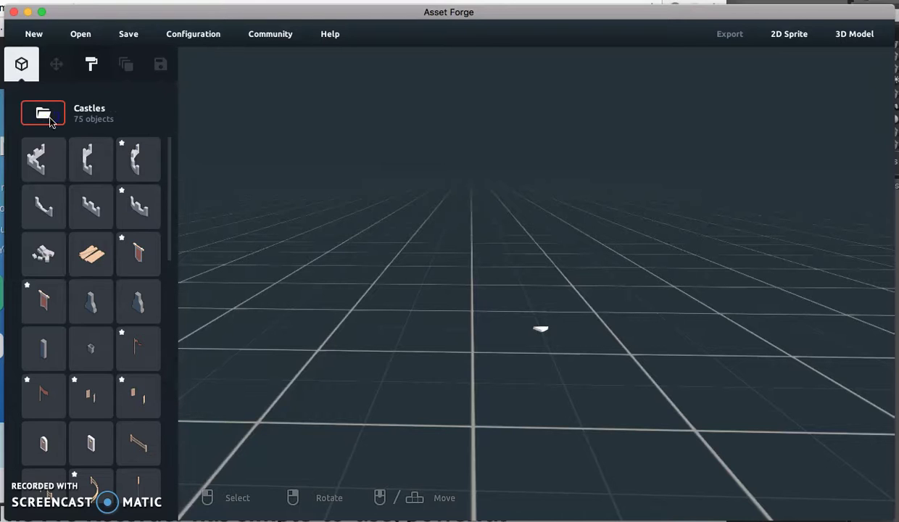
{"action": "scroll", "coordinate": [60, 199], "scroll_direction": "down", "scroll_amount": 3}
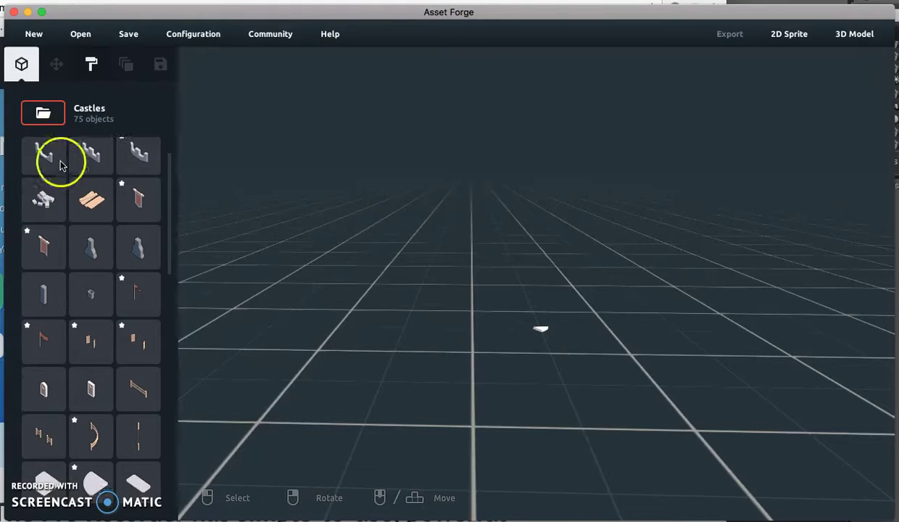
{"action": "left_click", "coordinate": [45, 113]}
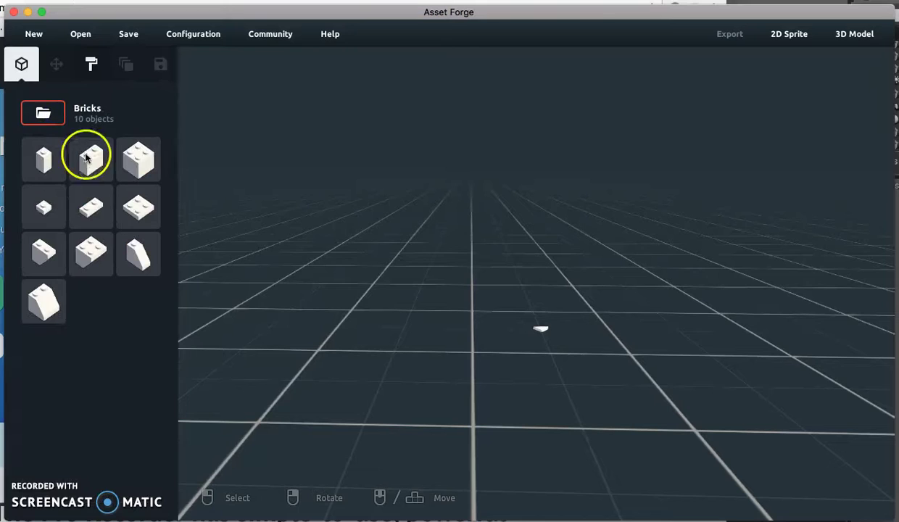
{"action": "left_click", "coordinate": [43, 114]}
{"action": "left_click", "coordinate": [42, 114]}
{"action": "left_click", "coordinate": [43, 114]}
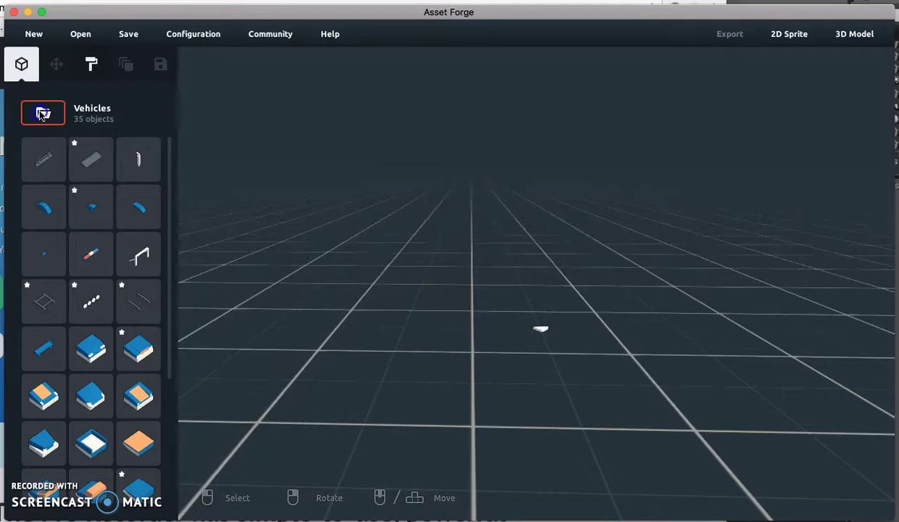
{"action": "left_click", "coordinate": [43, 113]}
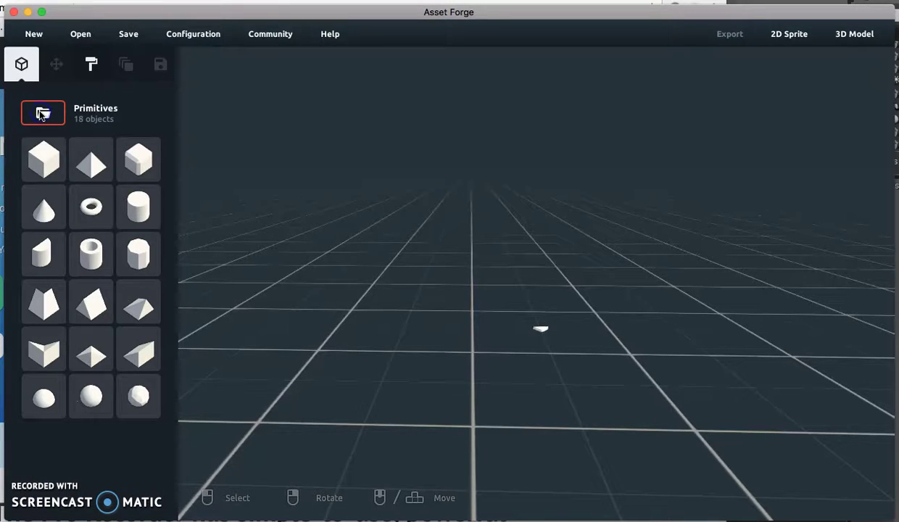
Place a cube from the Primitives collection on the grid.
{"action": "left_click_drag", "start_coordinate": [128, 176], "coordinate": [345, 253]}
{"action": "left_click", "coordinate": [47, 174]}
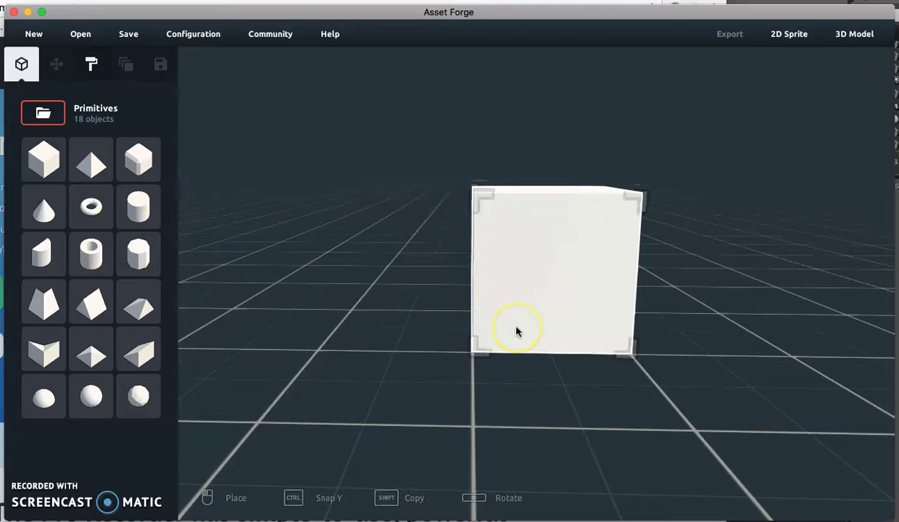
{"action": "left_click", "coordinate": [521, 319]}
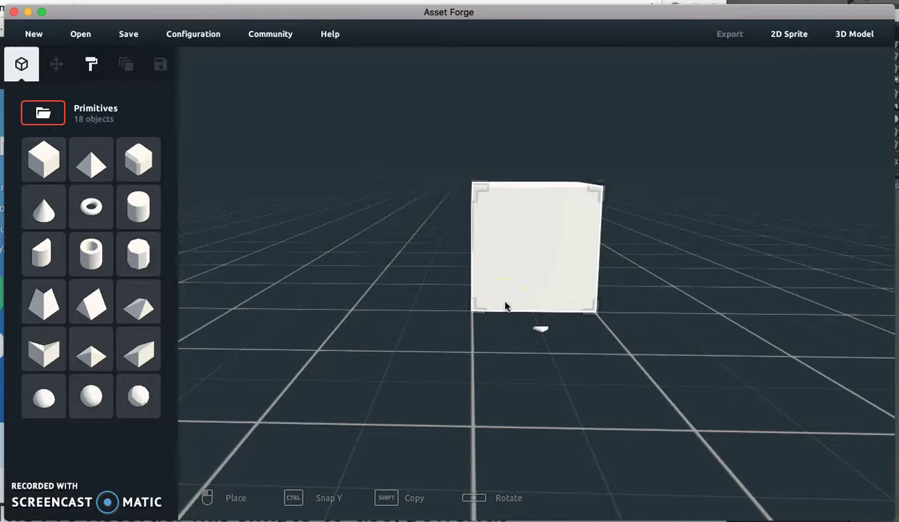
{"action": "scroll", "coordinate": [505, 302], "scroll_direction": "down", "scroll_amount": 5}
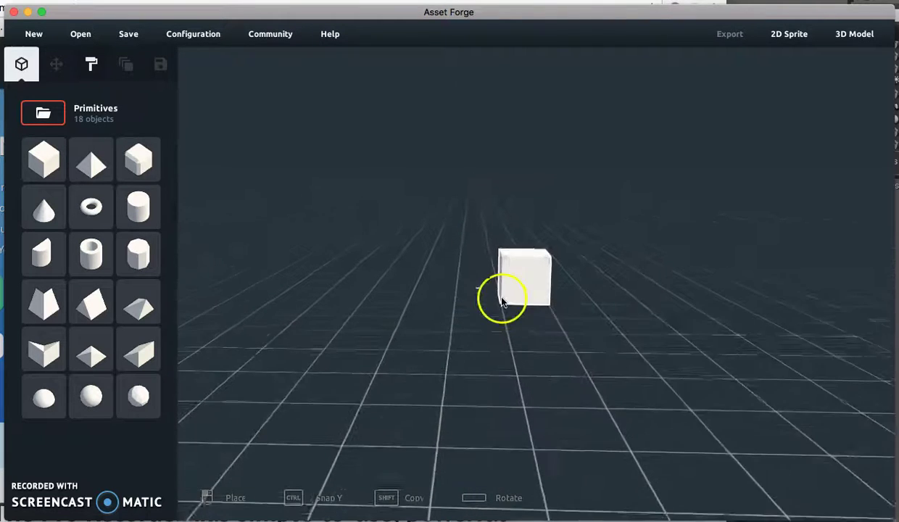
{"action": "scroll", "coordinate": [500, 301], "scroll_direction": "down", "scroll_amount": 2}
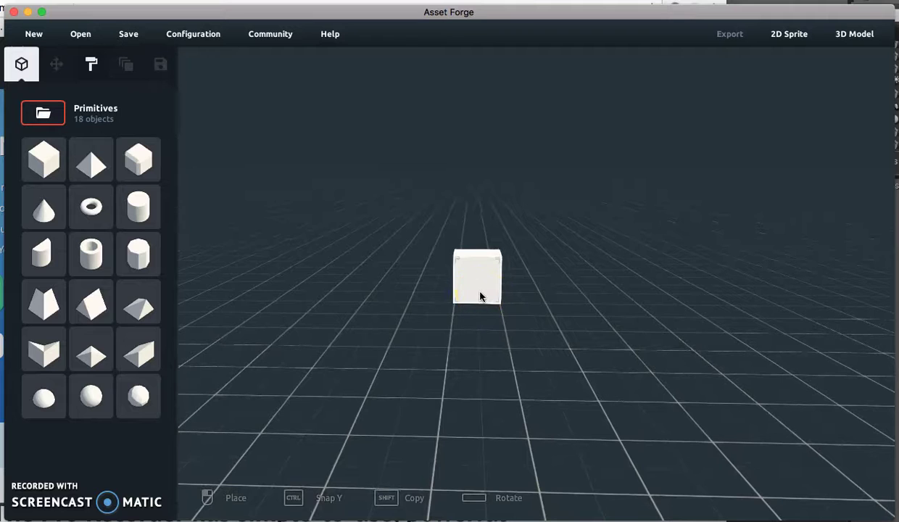
{"action": "left_click", "coordinate": [480, 295]}
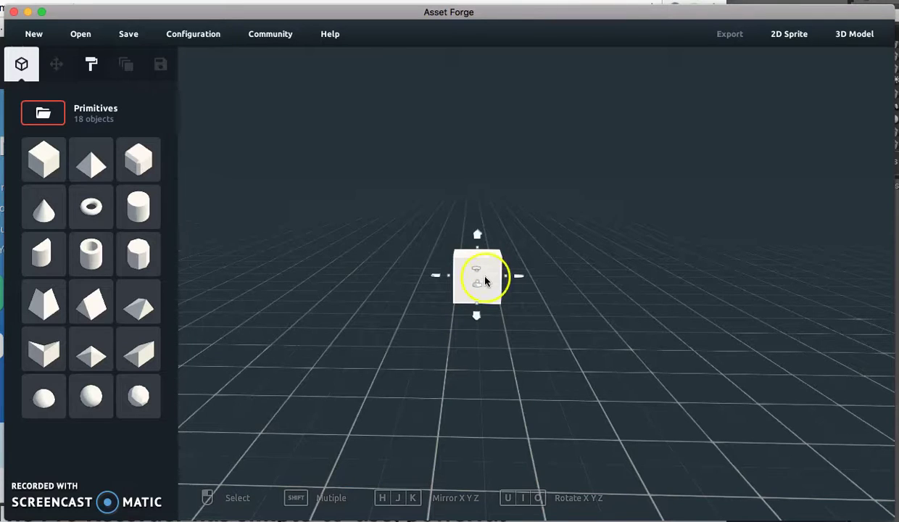
Place a second cube on the grid directly in front of the first one and deselect it.
{"action": "left_click", "coordinate": [46, 160]}
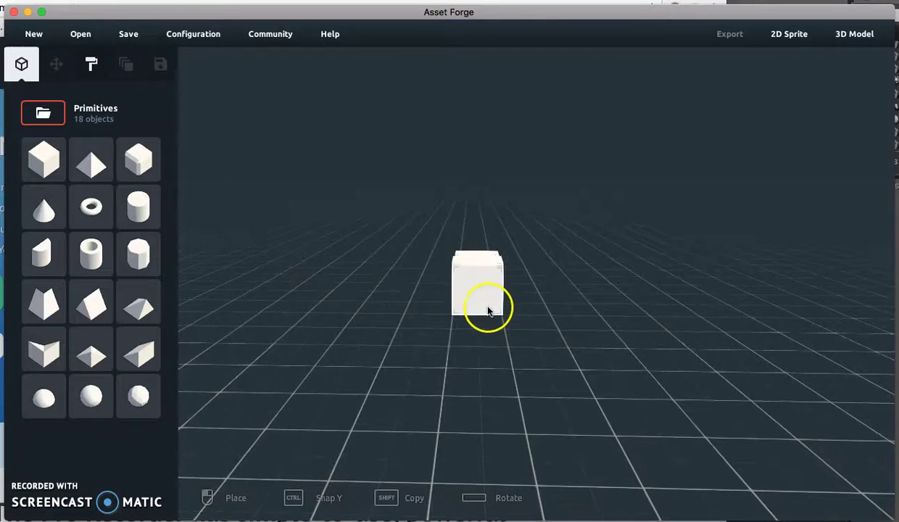
{"action": "left_click", "coordinate": [487, 310]}
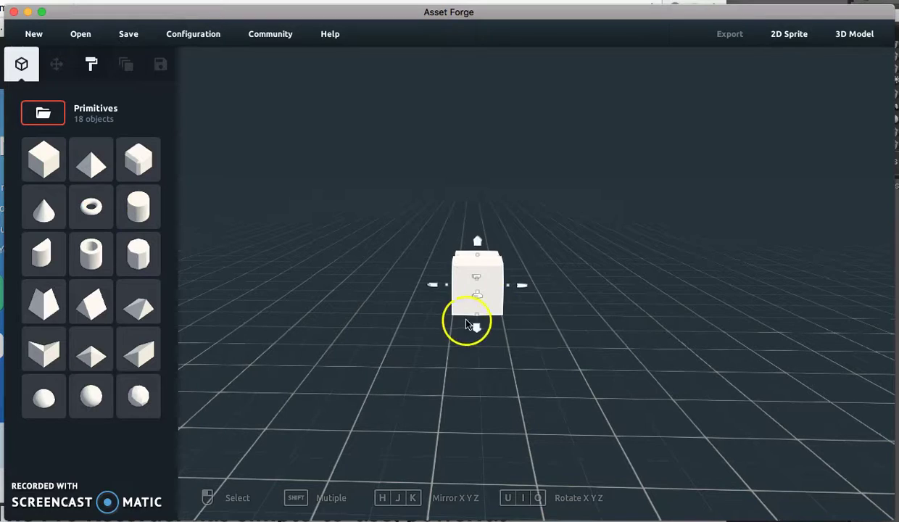
{"action": "mouse_move", "coordinate": [435, 334]}
{"action": "right_mouse_down"}
{"action": "mouse_move", "coordinate": [431, 353]}
{"action": "mouse_move", "coordinate": [433, 327]}
{"action": "mouse_move", "coordinate": [430, 344]}
{"action": "right_mouse_up"}
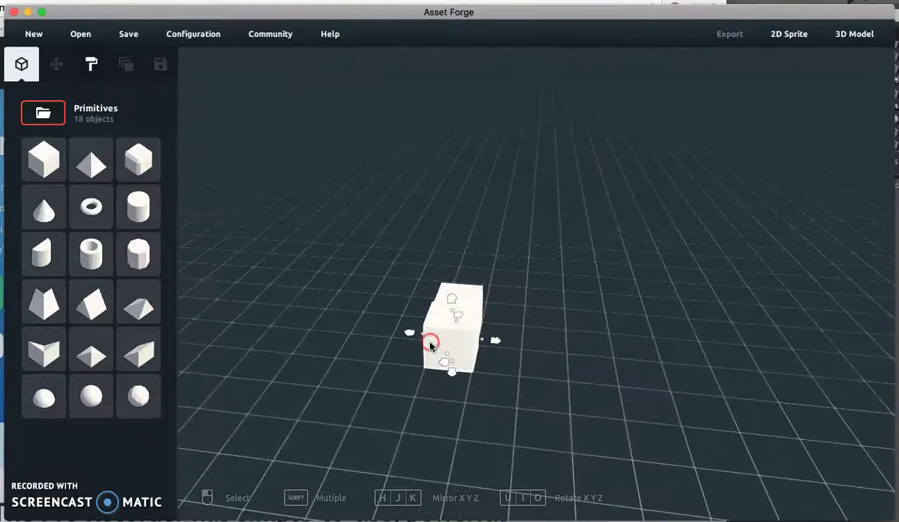
{"action": "right_click_drag", "start_coordinate": [472, 372], "coordinate": [490, 371]}
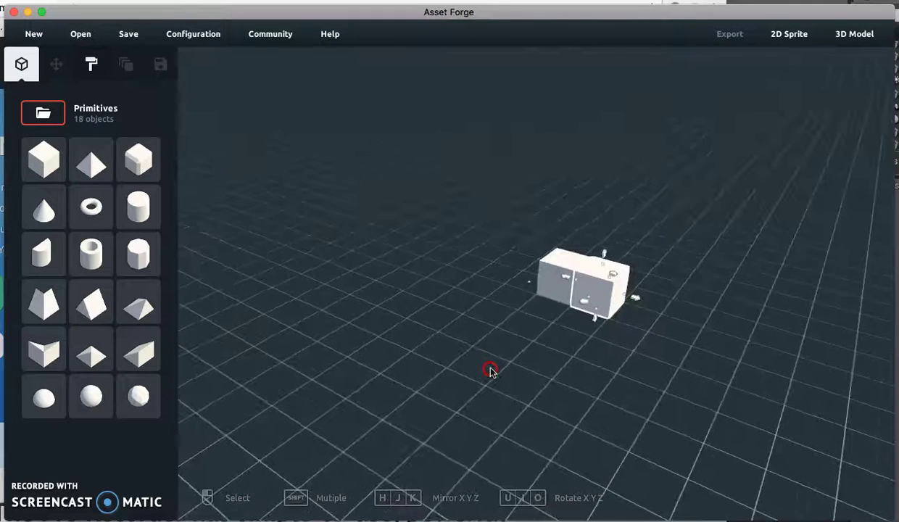
{"action": "left_click", "coordinate": [556, 324]}
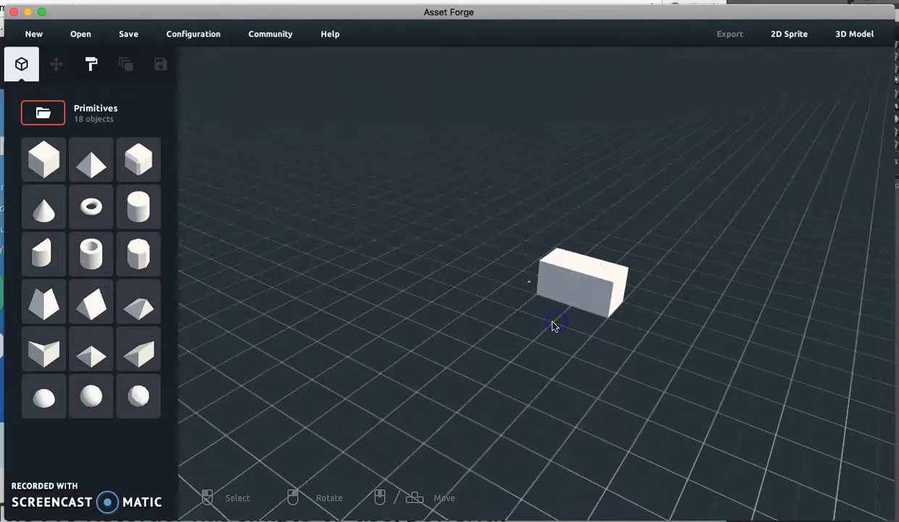
Place more cubes against the first pair to form a solid slab two cubes wide and four cubes long.
{"action": "left_click", "coordinate": [61, 170]}
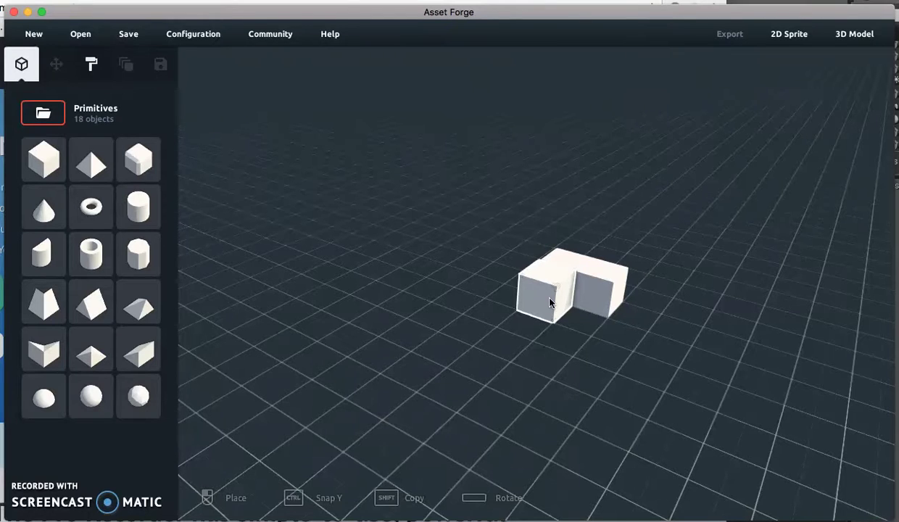
{"action": "left_click", "coordinate": [548, 302]}
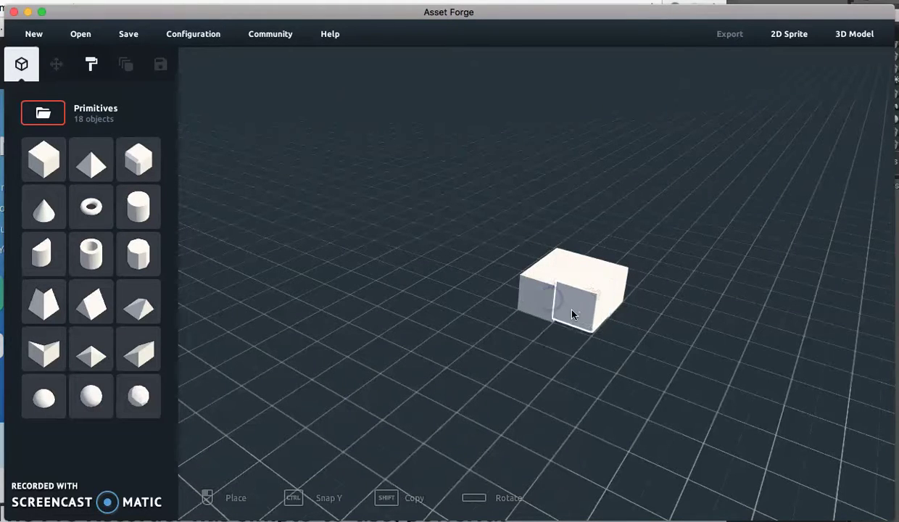
{"action": "left_click", "coordinate": [572, 311]}
{"action": "left_click", "coordinate": [542, 319]}
{"action": "left_click", "coordinate": [540, 317]}
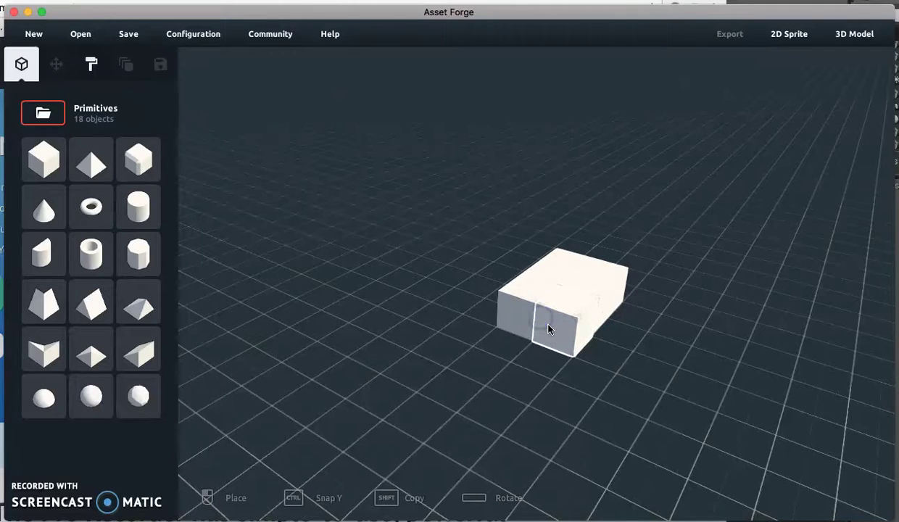
{"action": "left_click", "coordinate": [548, 325]}
{"action": "left_click", "coordinate": [526, 329]}
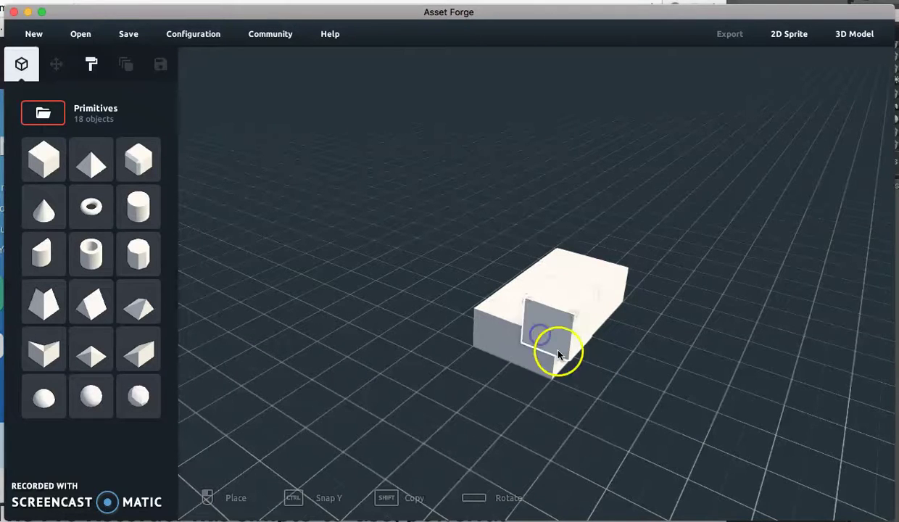
Add a third column of cubes along the slab's long side, leaving the rearmost cell of that column open.
{"action": "left_click", "coordinate": [561, 355]}
{"action": "left_click", "coordinate": [608, 317]}
{"action": "left_click", "coordinate": [612, 328]}
{"action": "mouse_move", "coordinate": [614, 327]}
{"action": "left_mouse_down"}
{"action": "mouse_move", "coordinate": [648, 301]}
{"action": "mouse_move", "coordinate": [687, 299]}
{"action": "mouse_move", "coordinate": [633, 317]}
{"action": "mouse_move", "coordinate": [646, 341]}
{"action": "mouse_move", "coordinate": [625, 341]}
{"action": "left_mouse_up"}
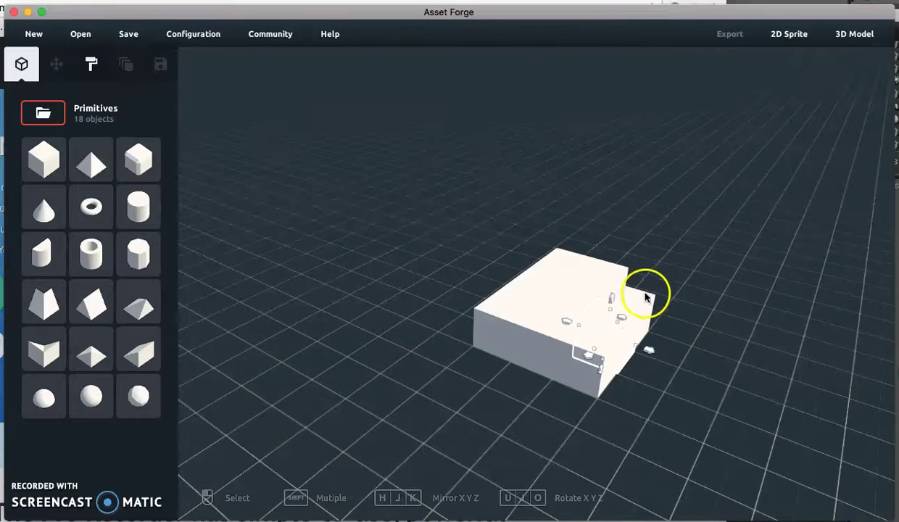
Place two more cubes along the outer side of the slab's third column.
{"action": "left_click", "coordinate": [44, 160]}
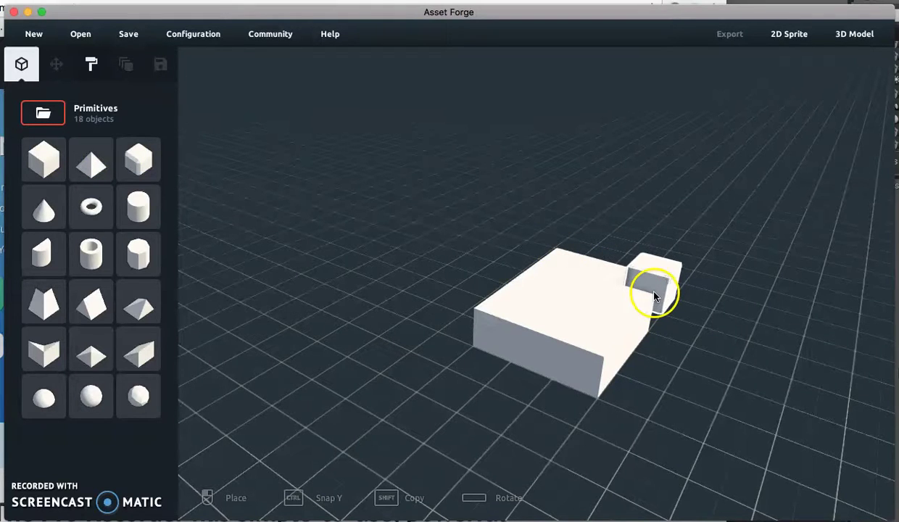
{"action": "left_click", "coordinate": [651, 296]}
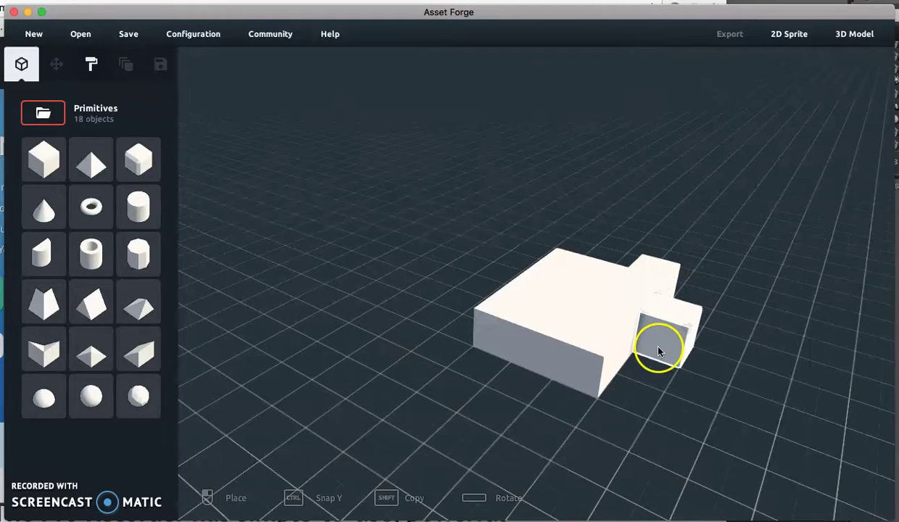
{"action": "left_click", "coordinate": [658, 347]}
Stretch the last placed cube lengthwise until it is flush with the slab's front face.
{"action": "scroll", "coordinate": [672, 352], "scroll_direction": "down", "scroll_amount": 2}
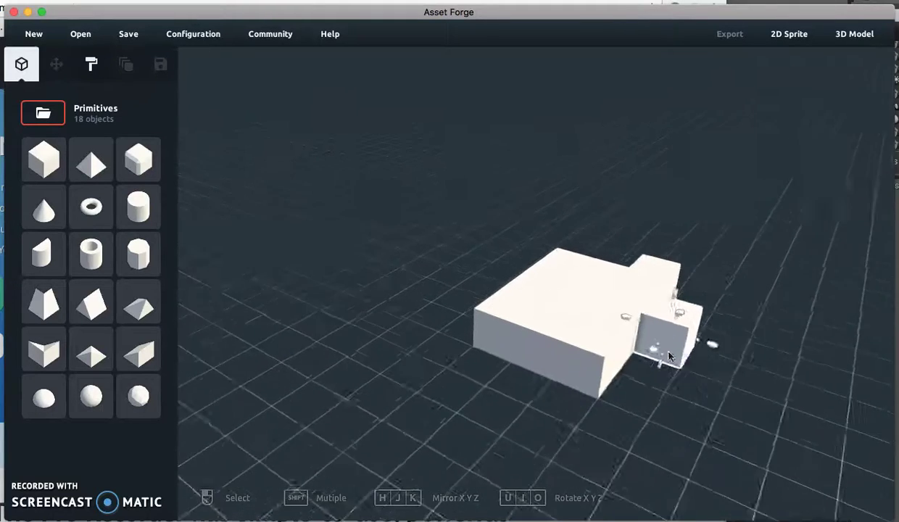
{"action": "scroll", "coordinate": [673, 355], "scroll_direction": "up", "scroll_amount": 5}
{"action": "left_click", "coordinate": [756, 383]}
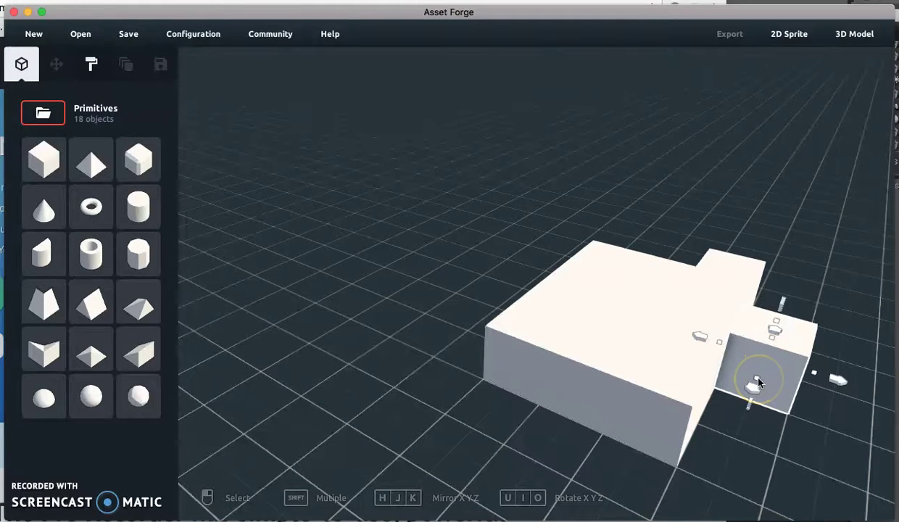
{"action": "left_click", "coordinate": [772, 331]}
{"action": "left_click", "coordinate": [754, 378]}
{"action": "left_click_drag", "start_coordinate": [755, 382], "coordinate": [699, 521]}
{"action": "left_click_drag", "start_coordinate": [686, 480], "coordinate": [670, 476]}
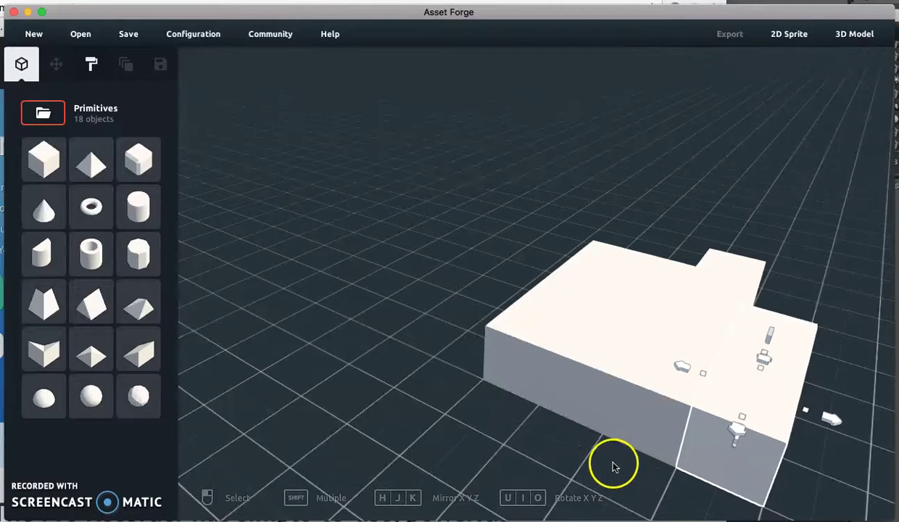
Stretch the outer block to the edge of the slab and place three more cubes to close the remaining side notch.
{"action": "right_click_drag", "start_coordinate": [608, 459], "coordinate": [552, 447]}
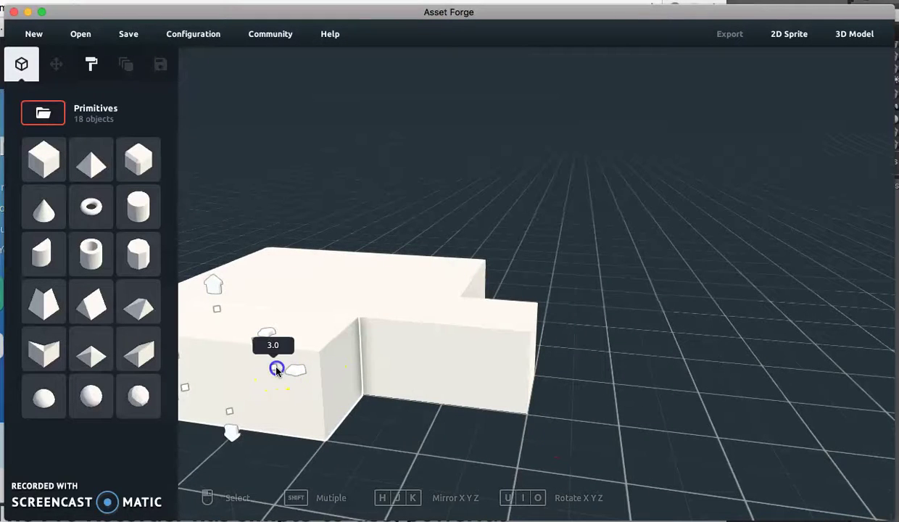
{"action": "left_click_drag", "start_coordinate": [276, 370], "coordinate": [455, 377]}
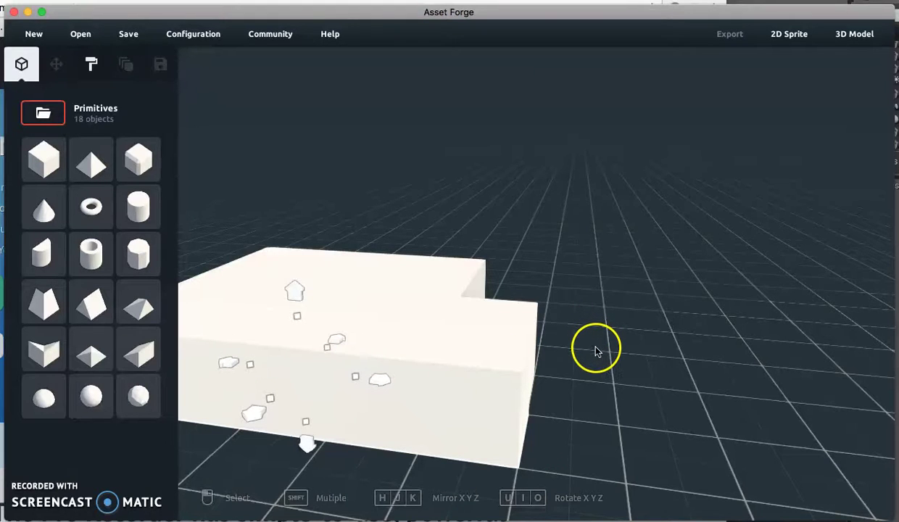
{"action": "right_click_drag", "start_coordinate": [596, 351], "coordinate": [507, 329]}
{"action": "left_click", "coordinate": [71, 163]}
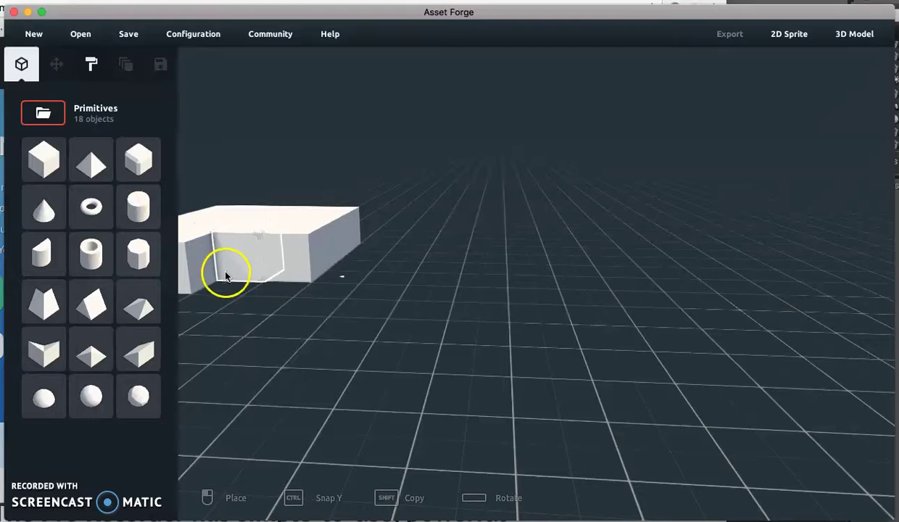
{"action": "left_click", "coordinate": [224, 284]}
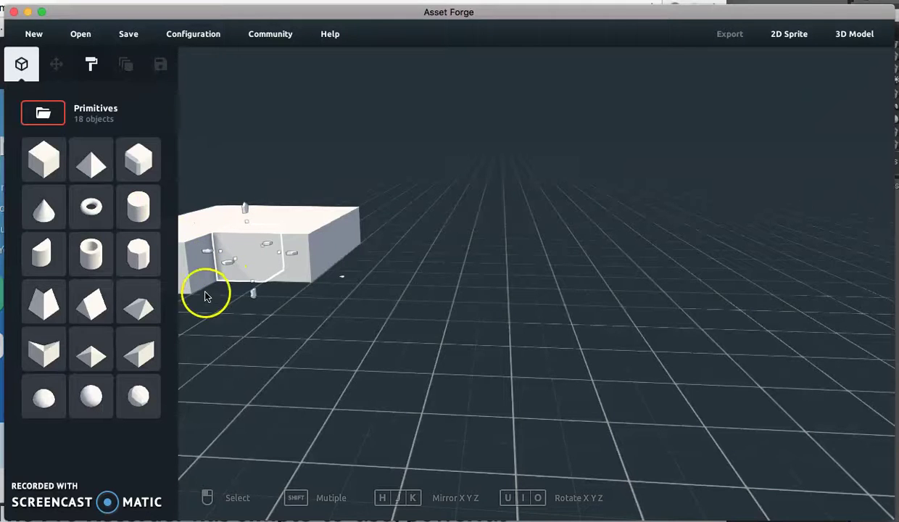
{"action": "left_click", "coordinate": [46, 167]}
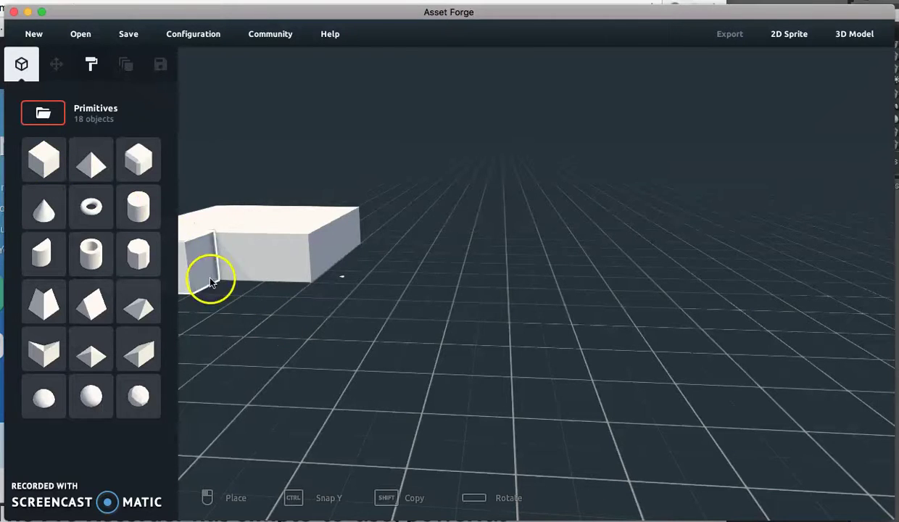
{"action": "left_click", "coordinate": [232, 290]}
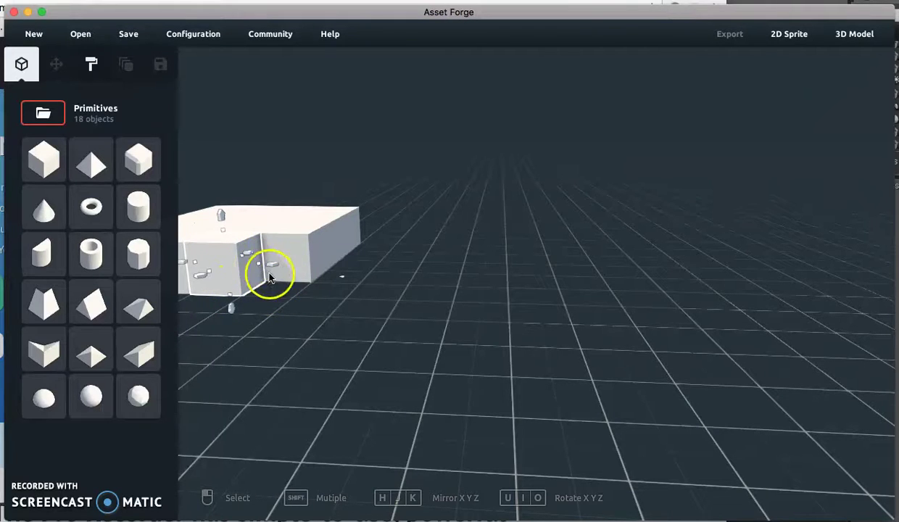
{"action": "left_click", "coordinate": [52, 156]}
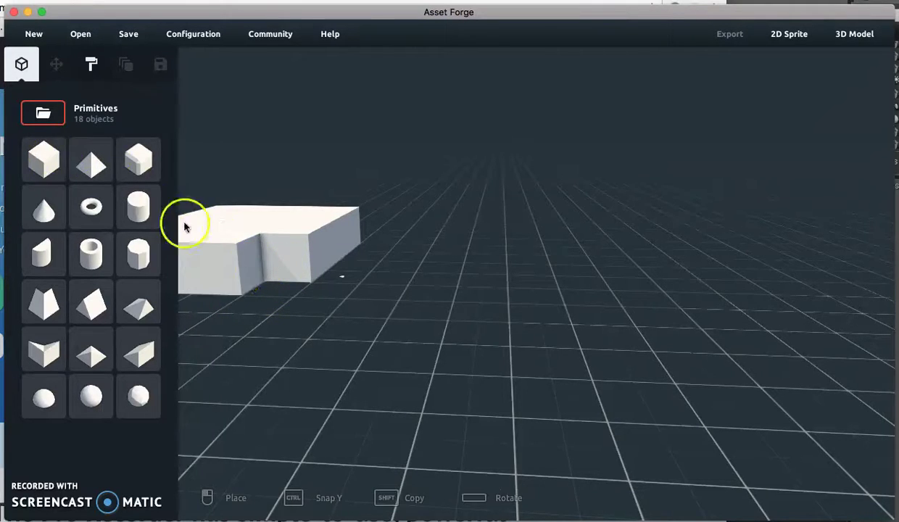
{"action": "left_click", "coordinate": [289, 284]}
{"action": "scroll", "coordinate": [384, 271], "scroll_direction": "down", "scroll_amount": 4}
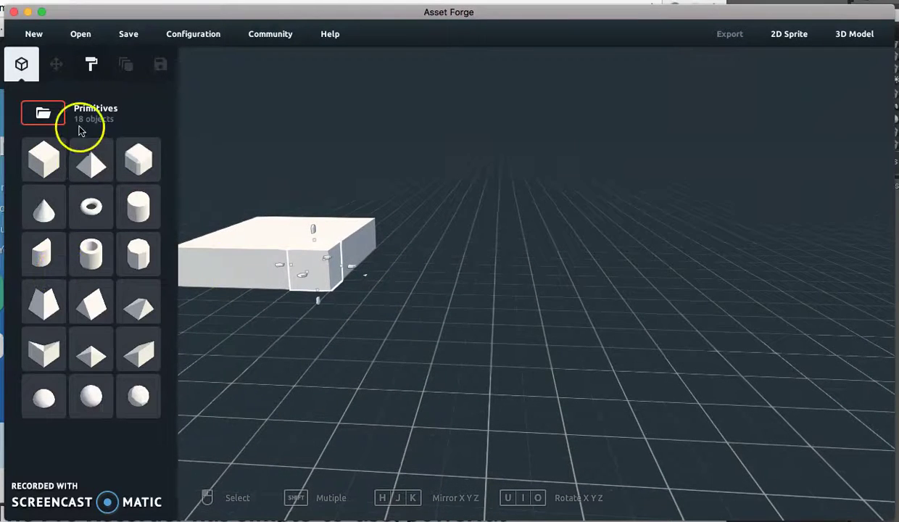
Open the Castles object collection and find its wall pieces.
{"action": "left_click", "coordinate": [50, 115]}
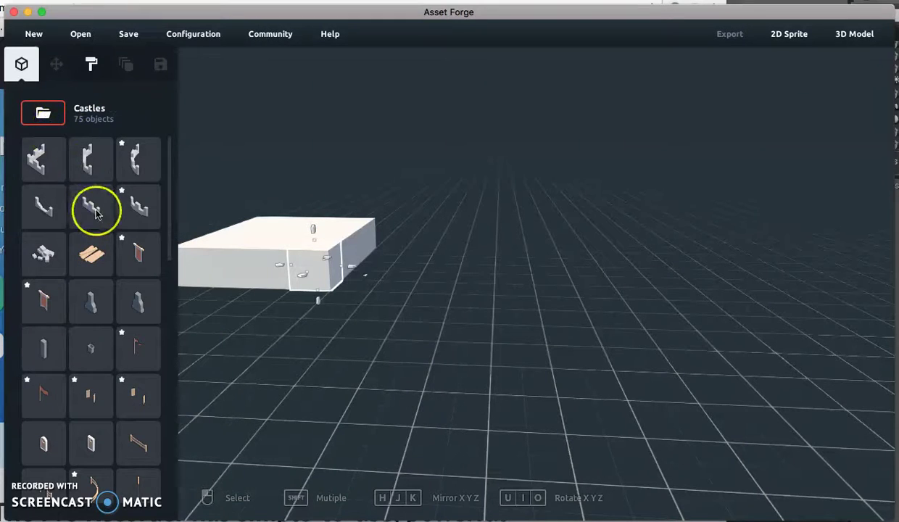
{"action": "scroll", "coordinate": [96, 211], "scroll_direction": "down", "scroll_amount": 10}
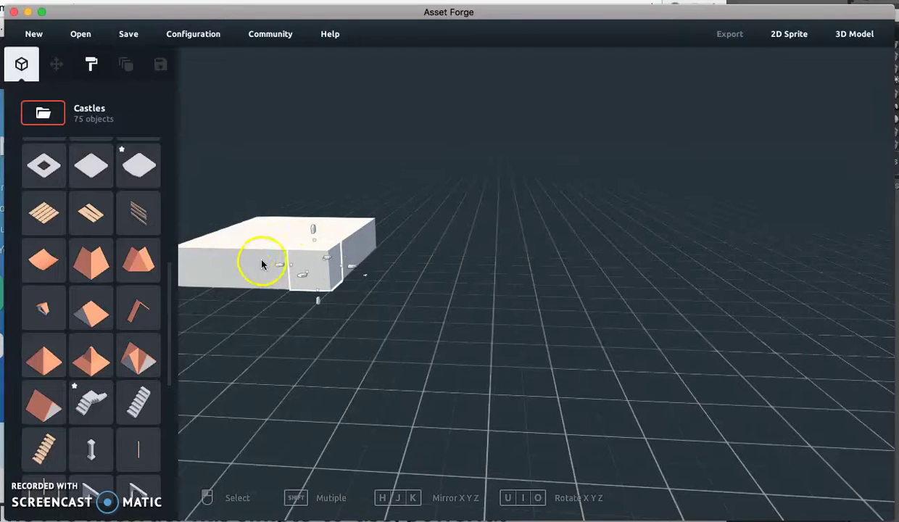
{"action": "scroll", "coordinate": [109, 312], "scroll_direction": "down", "scroll_amount": 3}
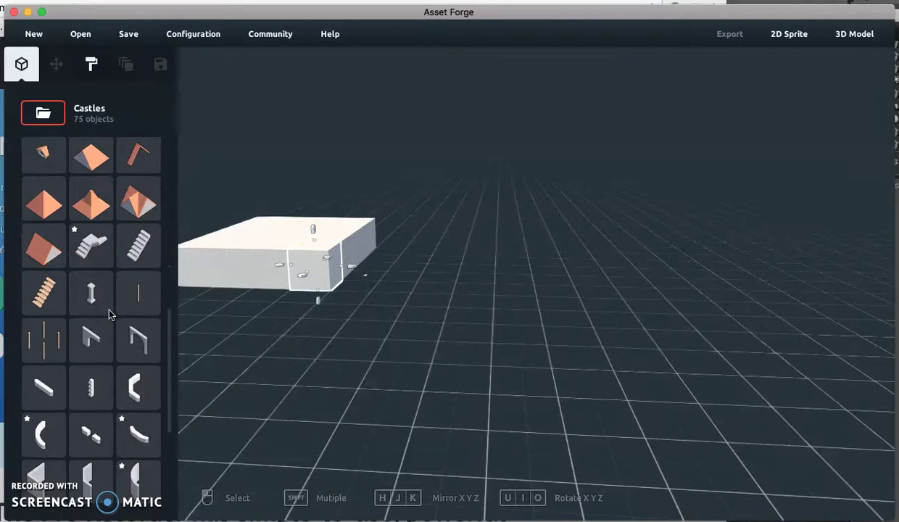
{"action": "scroll", "coordinate": [109, 312], "scroll_direction": "down", "scroll_amount": 5}
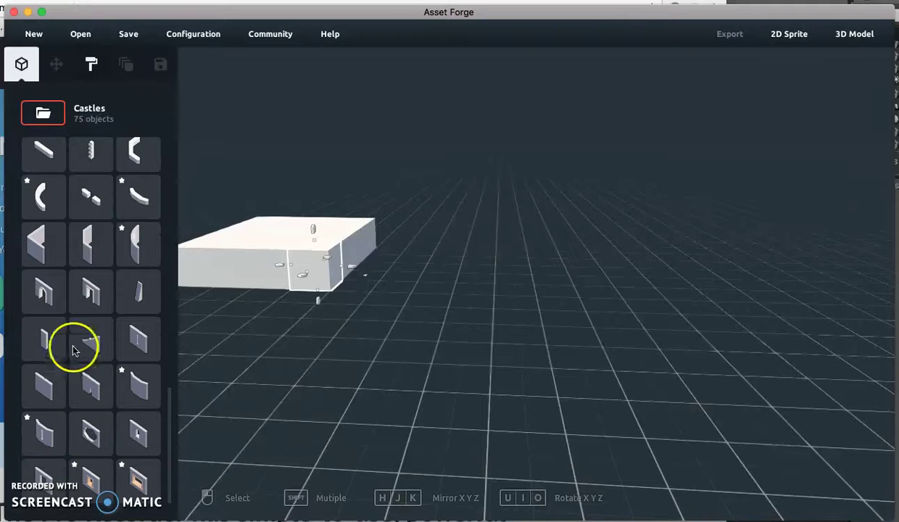
Place the castle wall with the rectangular doorway on the slab, rotated to face the slab's front edge.
{"action": "left_click", "coordinate": [92, 297]}
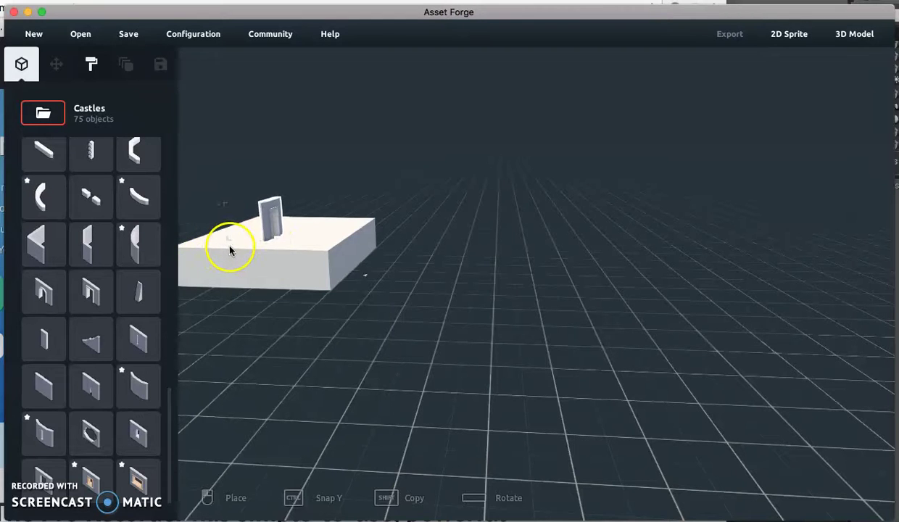
{"action": "left_click", "coordinate": [223, 254]}
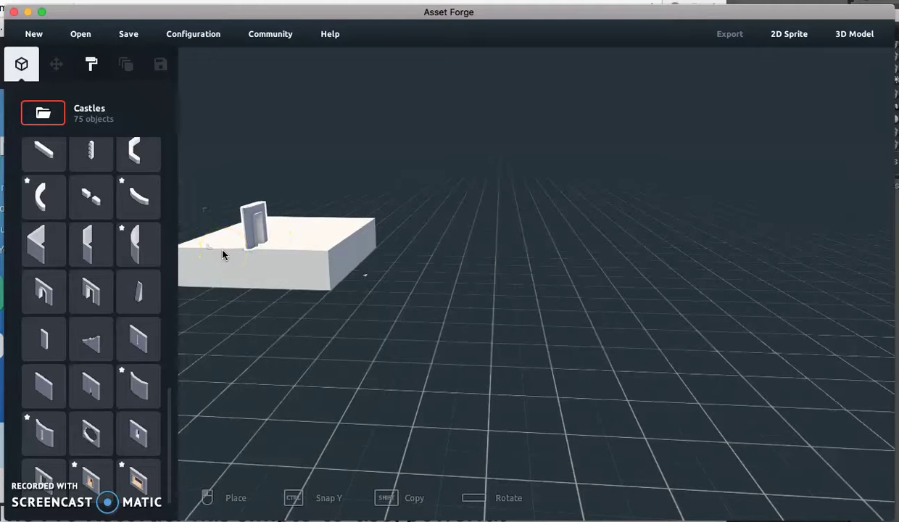
{"action": "key", "text": "space"}
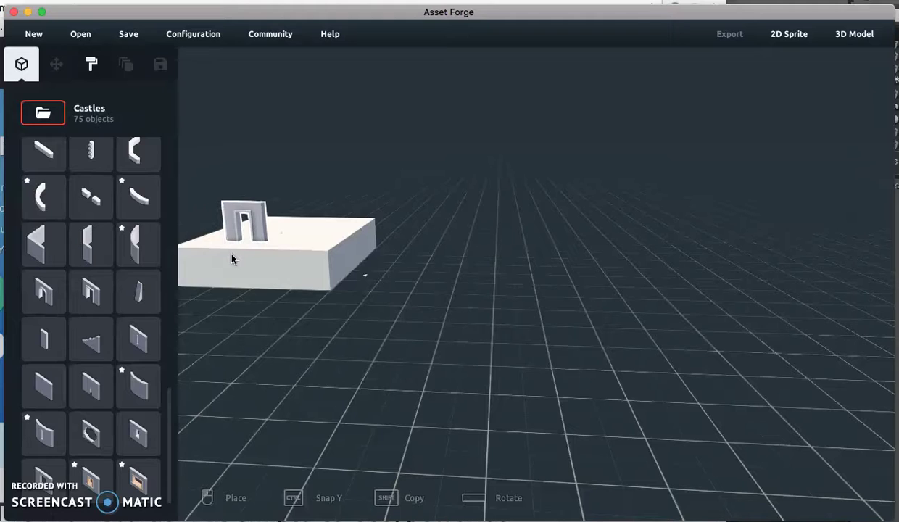
{"action": "left_click", "coordinate": [230, 253]}
{"action": "key", "text": "space"}
{"action": "left_click", "coordinate": [231, 253]}
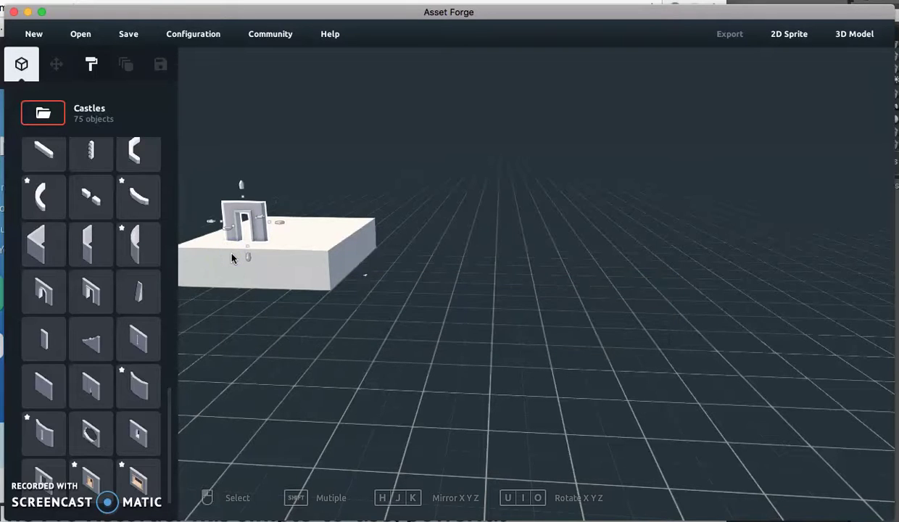
Move the doorway wall forward about 1.4 units to the slab's front edge and sideways toward the middle of that edge.
{"action": "key", "text": "a"}
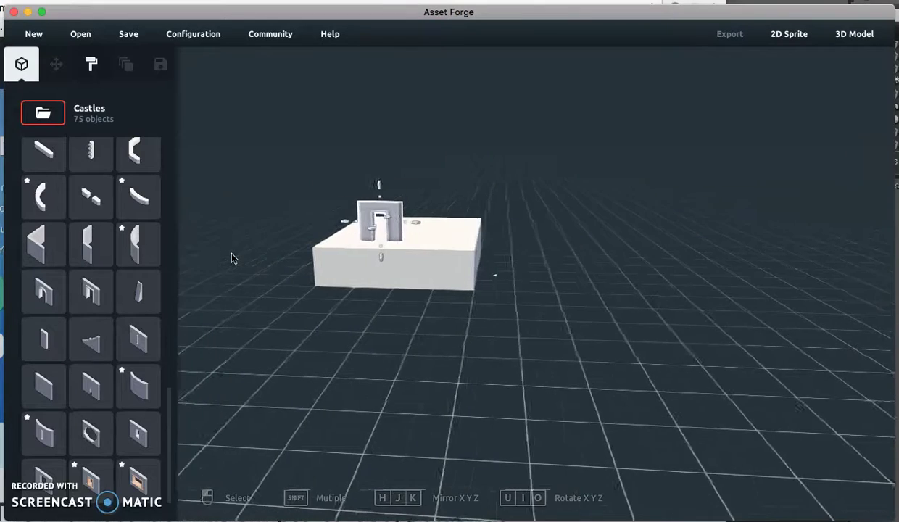
{"action": "key", "text": "w"}
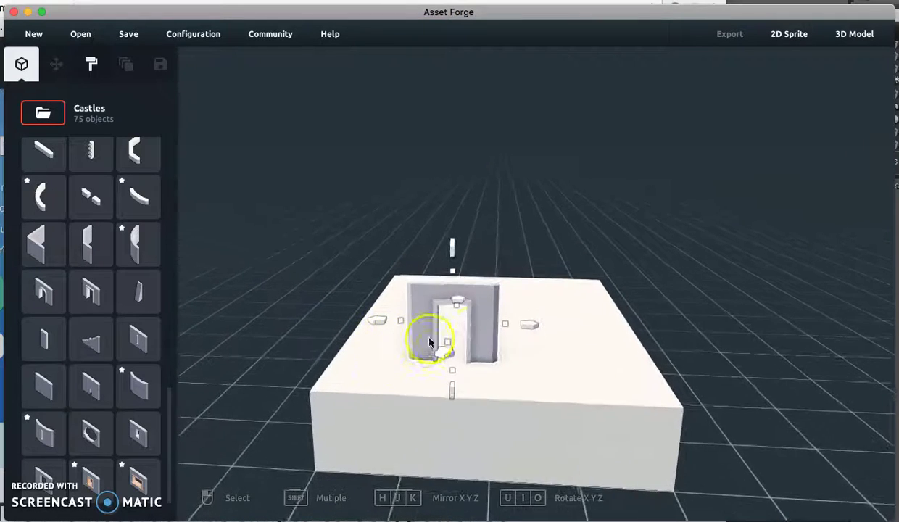
{"action": "left_click_drag", "start_coordinate": [455, 355], "coordinate": [398, 521]}
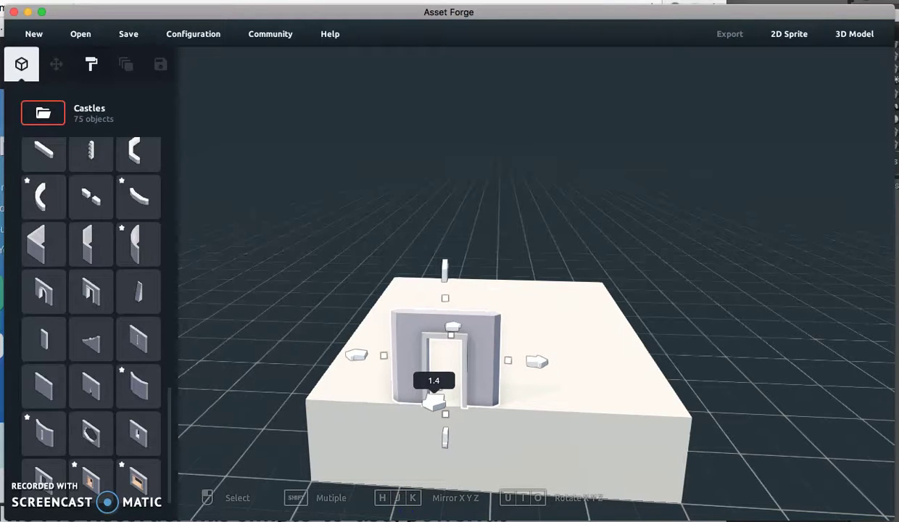
{"action": "left_click_drag", "start_coordinate": [536, 361], "coordinate": [574, 365]}
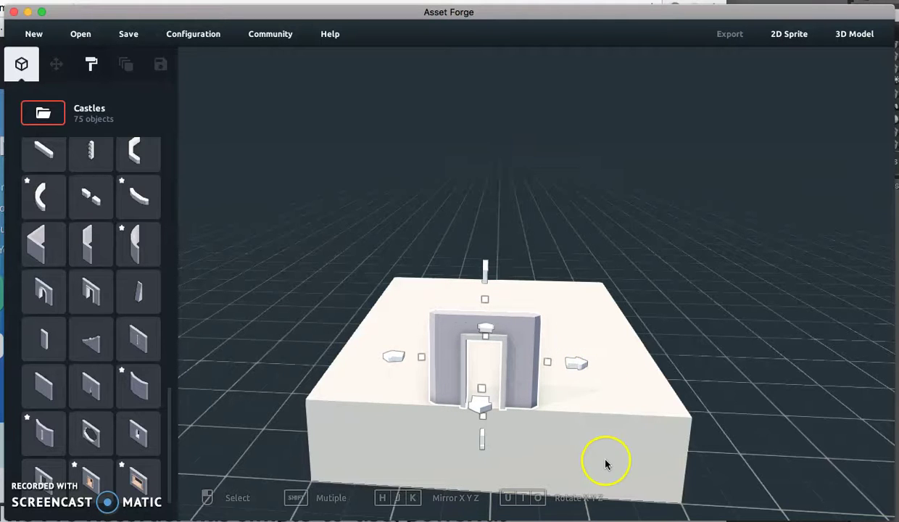
Place a plain castle wall beside the doorway wall at the slab's front edge, rotated parallel to it, and shift it closer to the doorway.
{"action": "mouse_move", "coordinate": [614, 485]}
{"action": "right_mouse_down"}
{"action": "mouse_move", "coordinate": [601, 502]}
{"action": "mouse_move", "coordinate": [642, 496]}
{"action": "mouse_move", "coordinate": [634, 486]}
{"action": "mouse_move", "coordinate": [593, 489]}
{"action": "mouse_move", "coordinate": [628, 494]}
{"action": "right_mouse_up"}
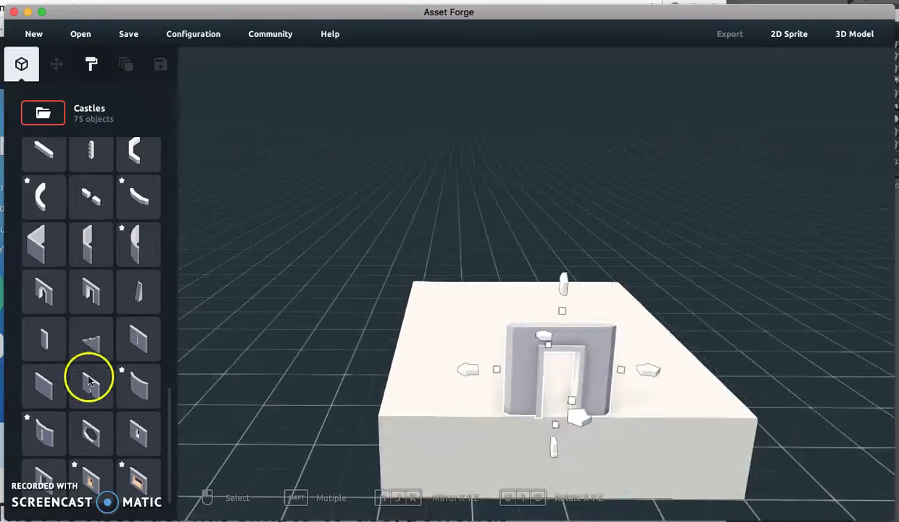
{"action": "left_click", "coordinate": [42, 382]}
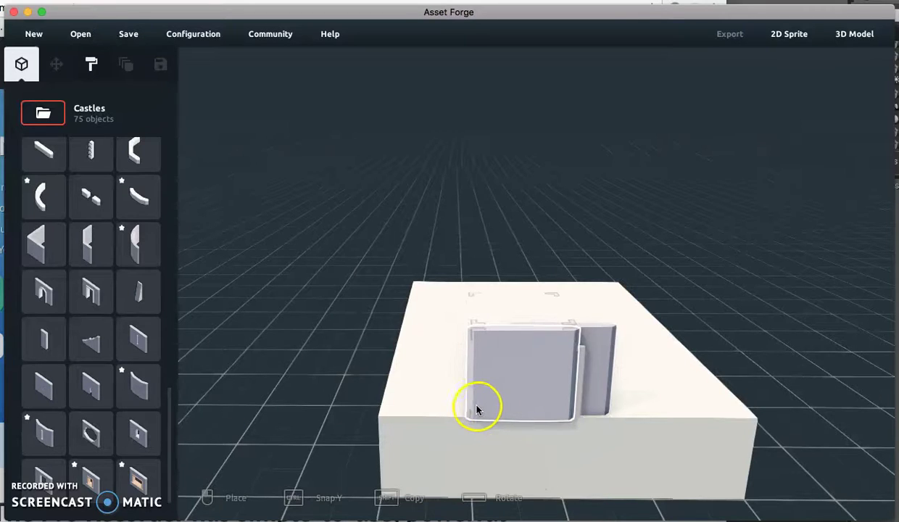
{"action": "key", "text": "space"}
{"action": "key", "text": "space"}
{"action": "key", "text": "space"}
{"action": "key", "text": "space"}
{"action": "key", "text": "space"}
{"action": "key", "text": "space"}
{"action": "key", "text": "space"}
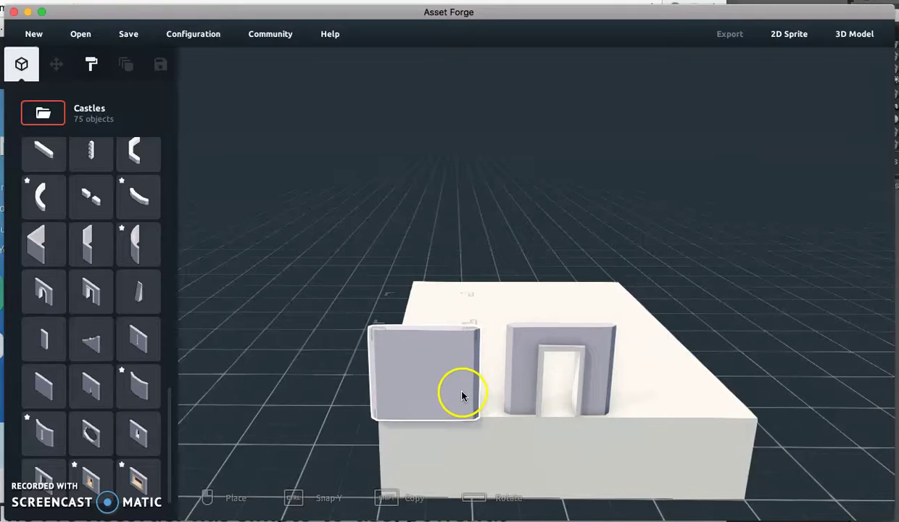
{"action": "left_click", "coordinate": [464, 393]}
{"action": "left_click_drag", "start_coordinate": [515, 377], "coordinate": [538, 375]}
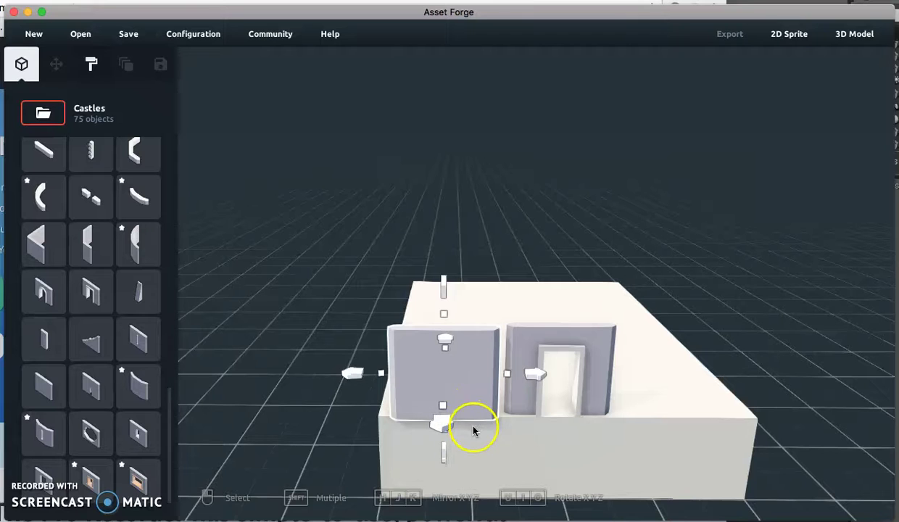
Adjust the plain wall's position until it lines up with and touches the side of the doorway wall.
{"action": "right_click_drag", "start_coordinate": [480, 435], "coordinate": [411, 433]}
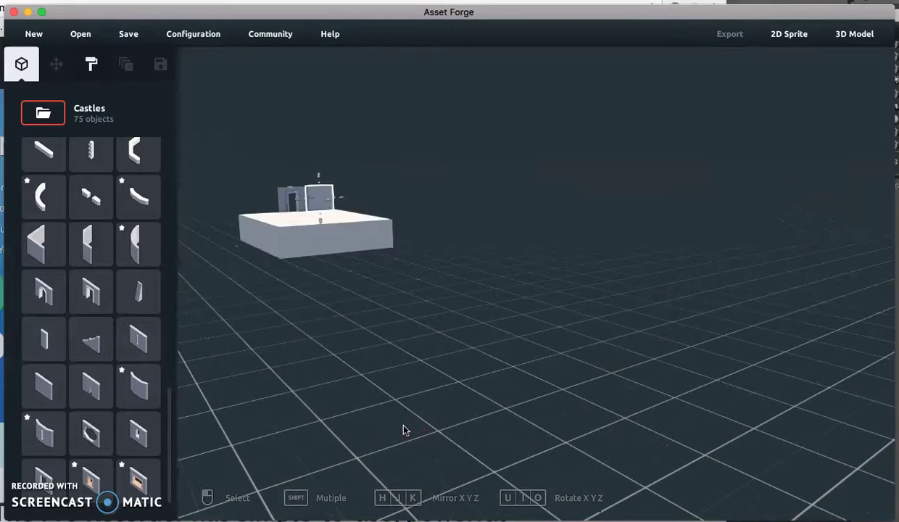
{"action": "key", "text": "w"}
{"action": "key", "text": "a"}
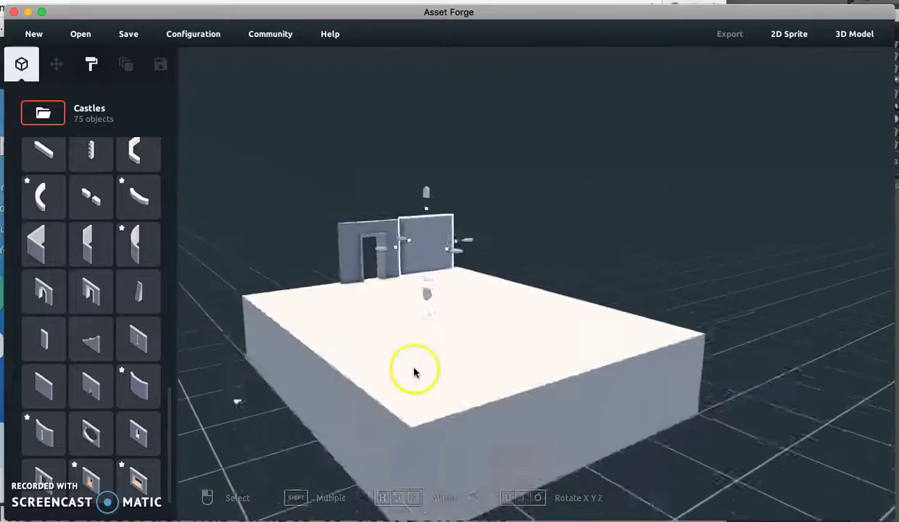
{"action": "key", "text": "w"}
{"action": "key", "text": "a"}
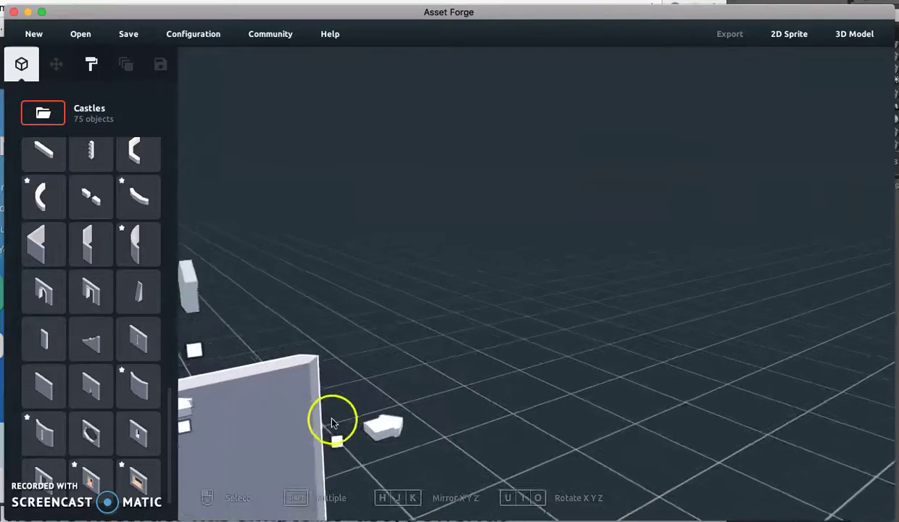
{"action": "key", "text": "s"}
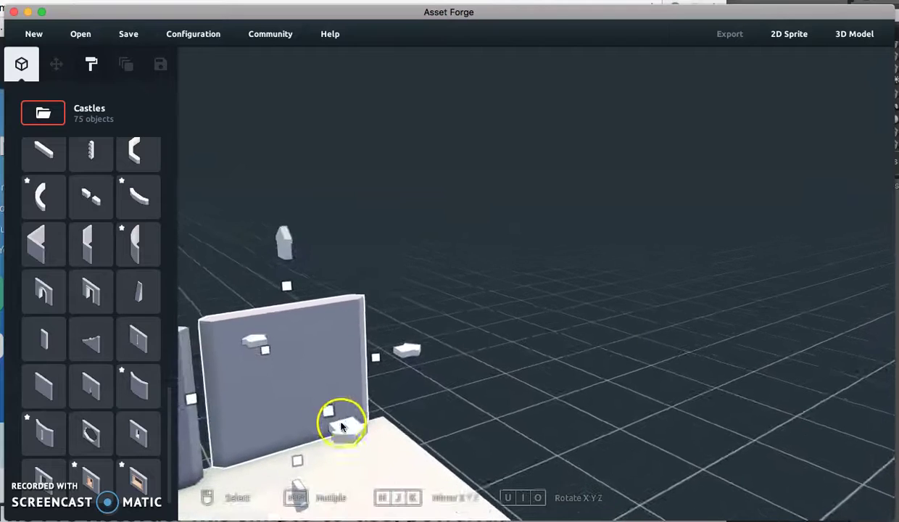
{"action": "left_click_drag", "start_coordinate": [341, 429], "coordinate": [356, 447]}
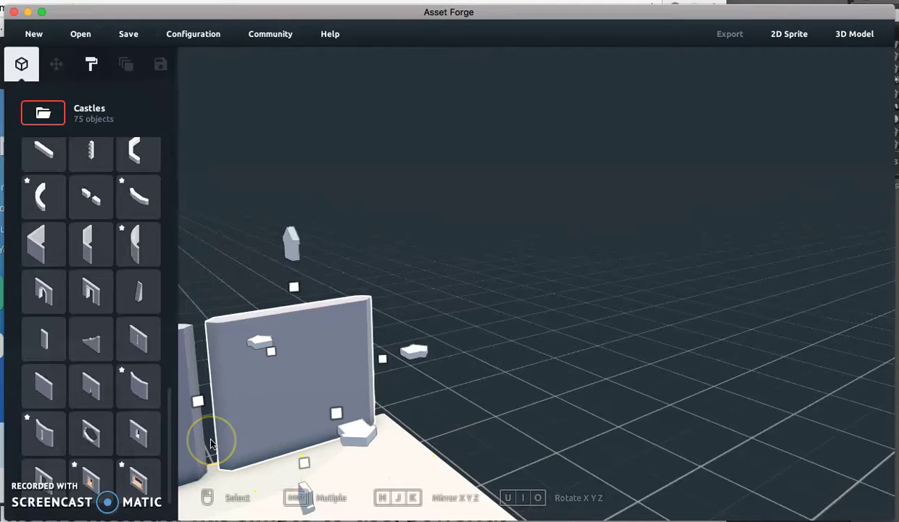
{"action": "key", "text": "a"}
{"action": "left_click_drag", "start_coordinate": [404, 414], "coordinate": [395, 420]}
Switch the selection between the two walls, ending with the doorway wall selected.
{"action": "right_click", "coordinate": [493, 348]}
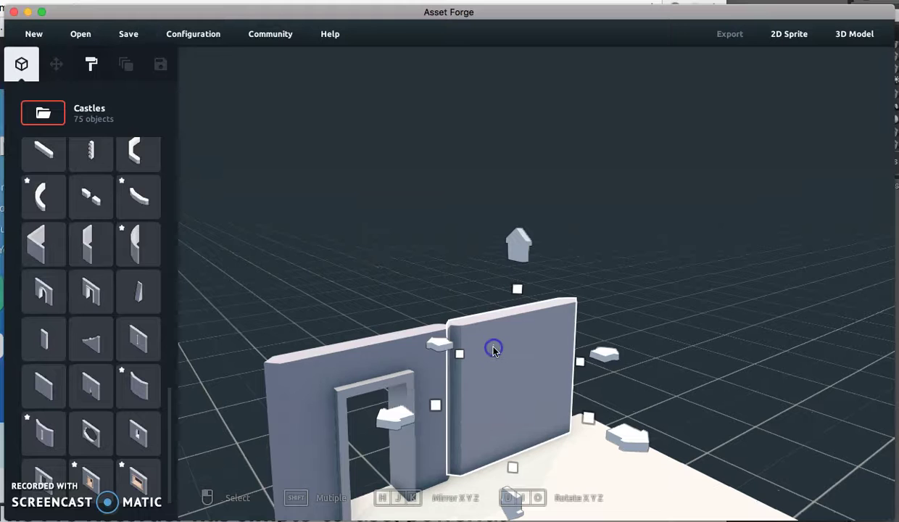
{"action": "left_click", "coordinate": [382, 347]}
{"action": "left_click", "coordinate": [511, 349]}
{"action": "left_click", "coordinate": [390, 352]}
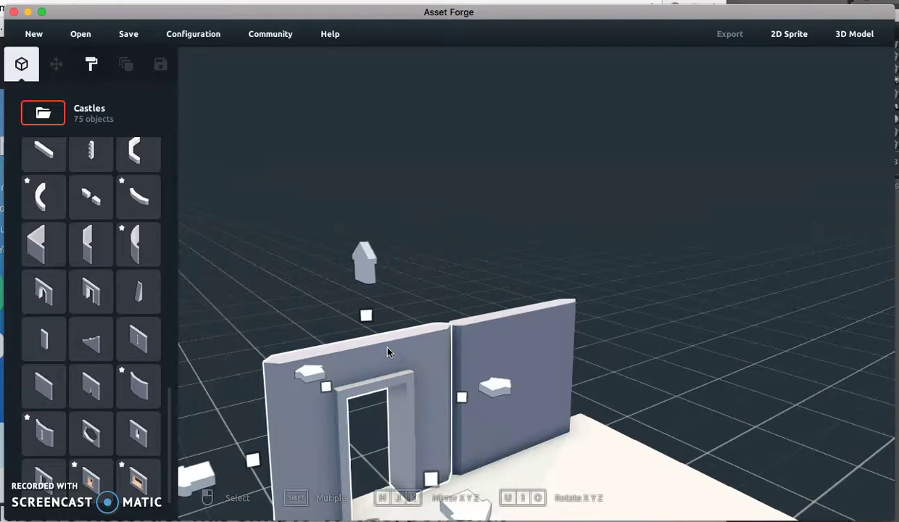
{"action": "scroll", "coordinate": [453, 368], "scroll_direction": "down", "scroll_amount": 5}
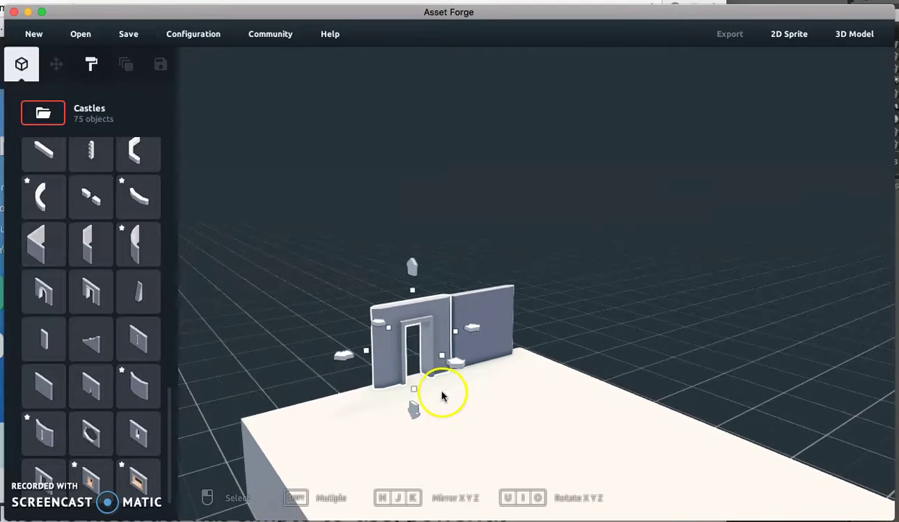
{"action": "scroll", "coordinate": [82, 278], "scroll_direction": "up", "scroll_amount": 3}
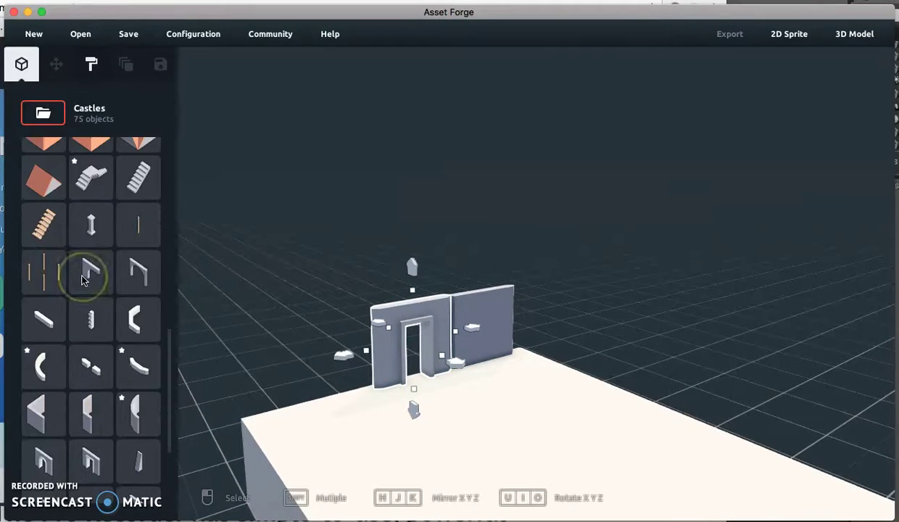
{"action": "scroll", "coordinate": [81, 278], "scroll_direction": "up", "scroll_amount": 3}
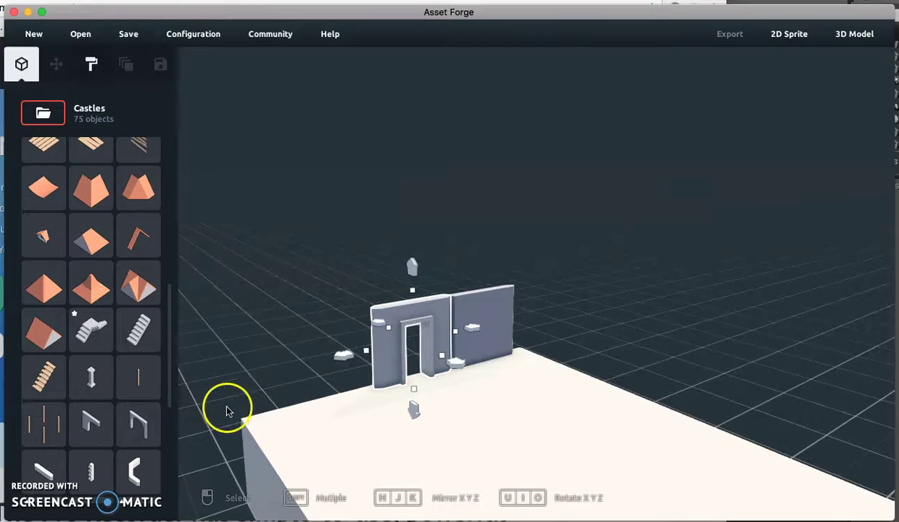
{"action": "scroll", "coordinate": [190, 410], "scroll_direction": "up", "scroll_amount": 5}
{"action": "scroll", "coordinate": [121, 331], "scroll_direction": "up", "scroll_amount": 3}
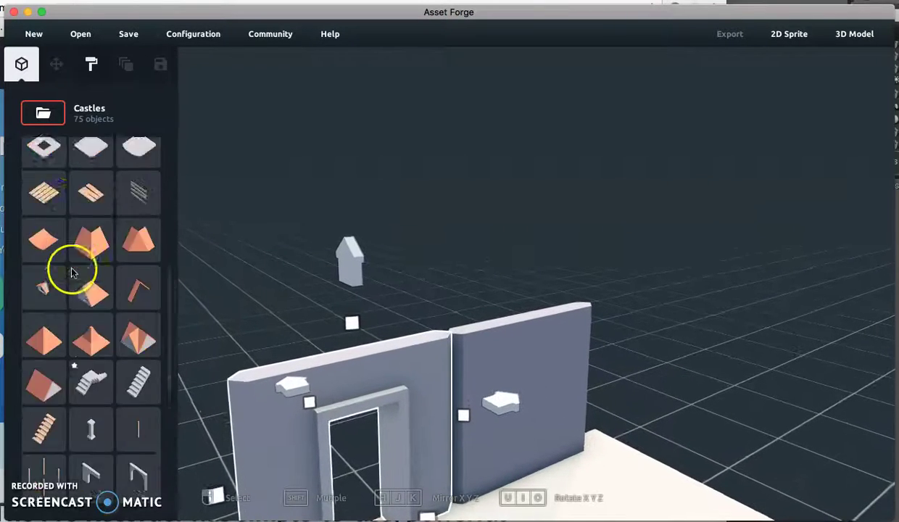
{"action": "scroll", "coordinate": [71, 272], "scroll_direction": "up", "scroll_amount": 8}
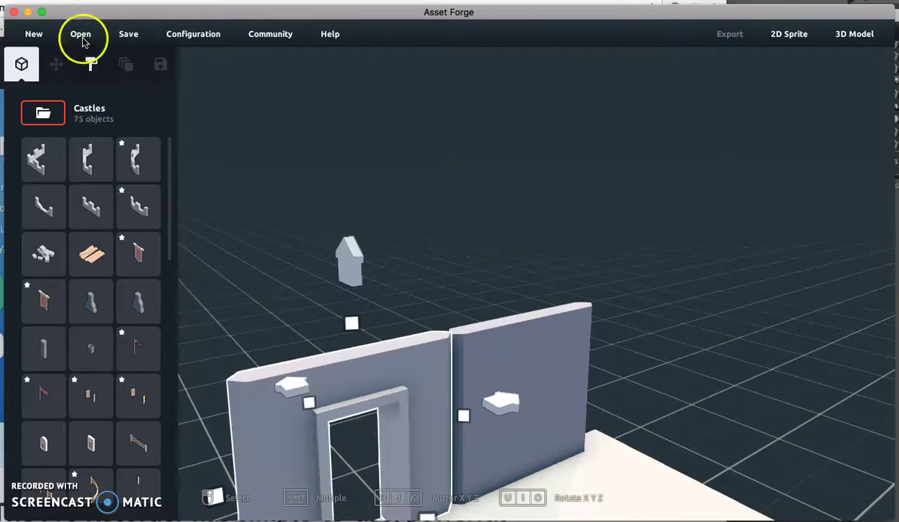
Save the model to the Desktop under the file name castle2.model.
{"action": "left_click", "coordinate": [121, 36]}
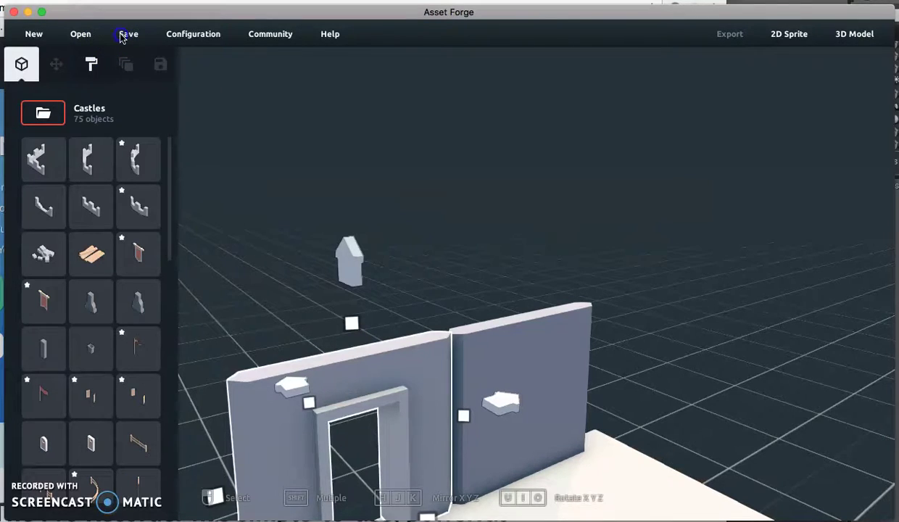
{"action": "left_click", "coordinate": [121, 36]}
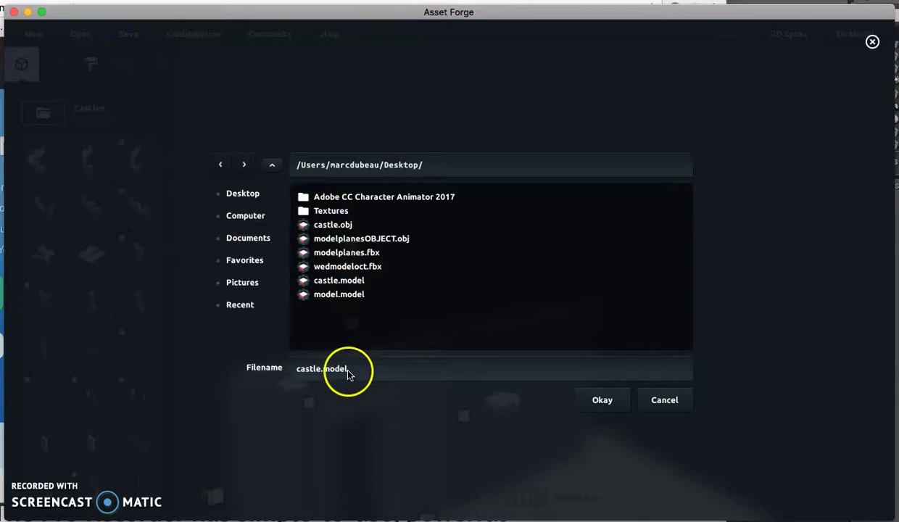
{"action": "left_click", "coordinate": [318, 374]}
{"action": "type", "text": "2"}
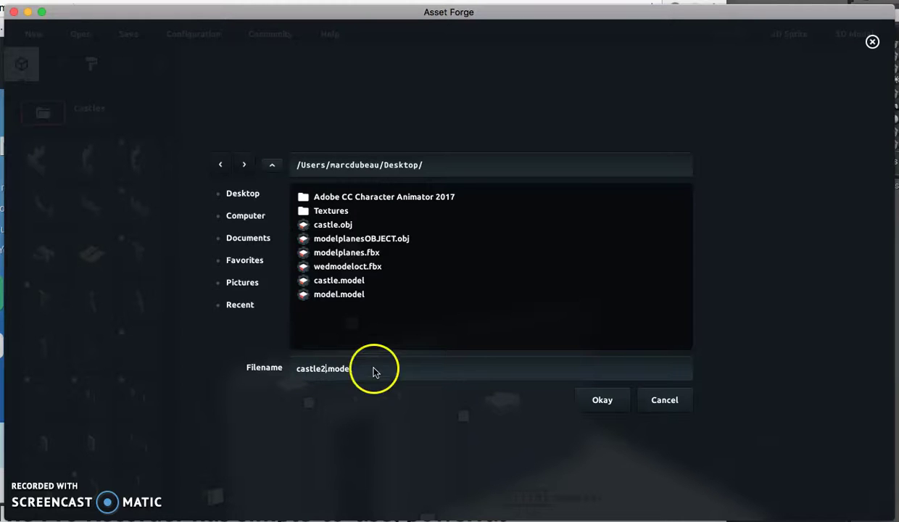
{"action": "left_click", "coordinate": [619, 404]}
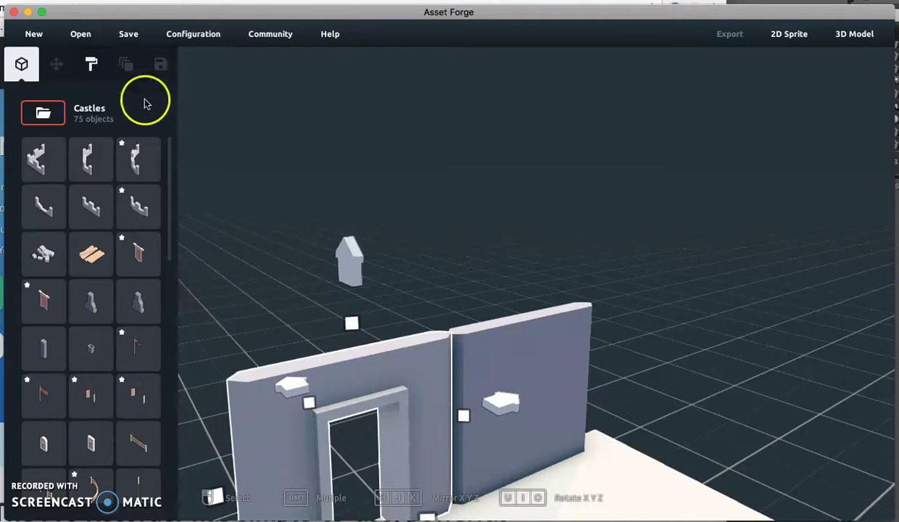
{"action": "left_click", "coordinate": [81, 35]}
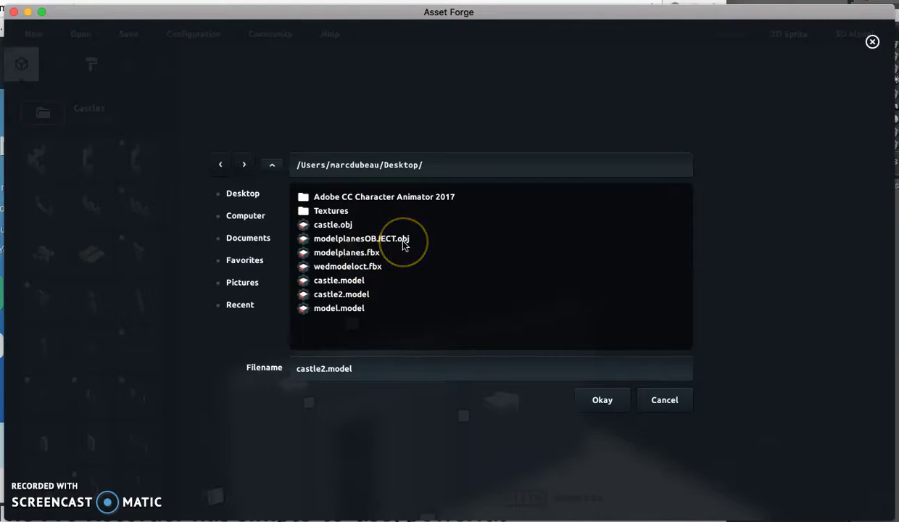
{"action": "left_click", "coordinate": [660, 401]}
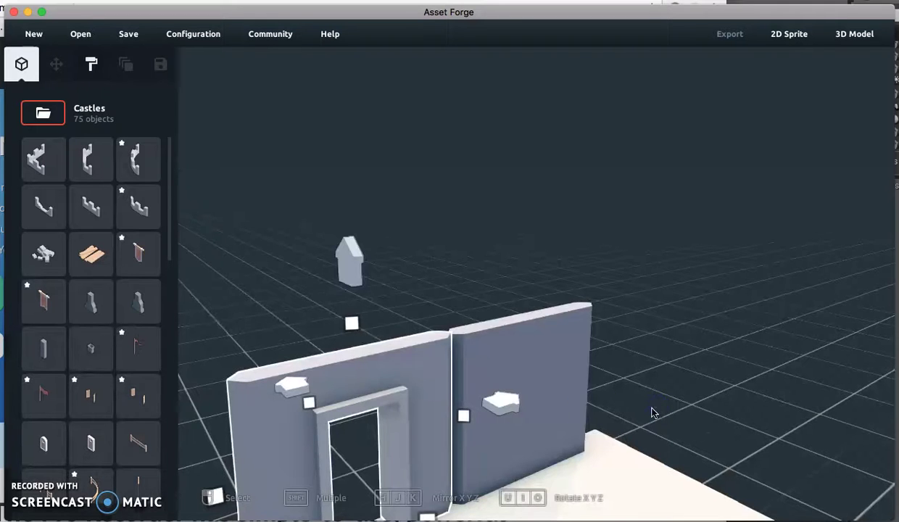
{"action": "scroll", "coordinate": [390, 339], "scroll_direction": "down", "scroll_amount": 5}
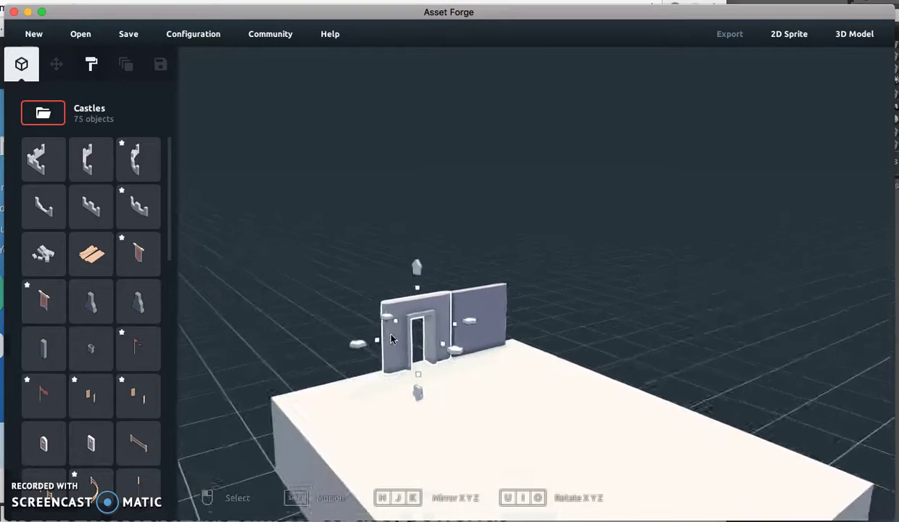
{"action": "scroll", "coordinate": [88, 294], "scroll_direction": "down", "scroll_amount": 2}
{"action": "scroll", "coordinate": [83, 293], "scroll_direction": "up", "scroll_amount": 3}
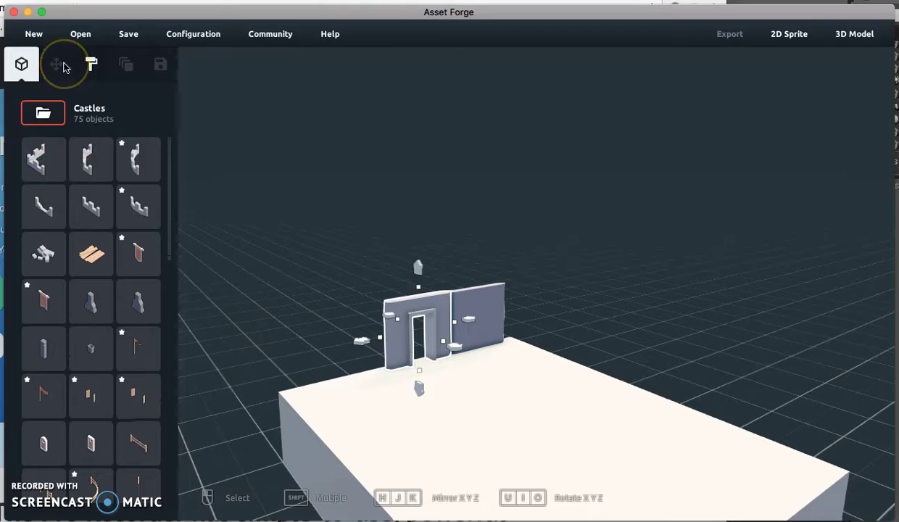
Open castle.model from the Desktop and view the example castle as a whole.
{"action": "left_click", "coordinate": [81, 34]}
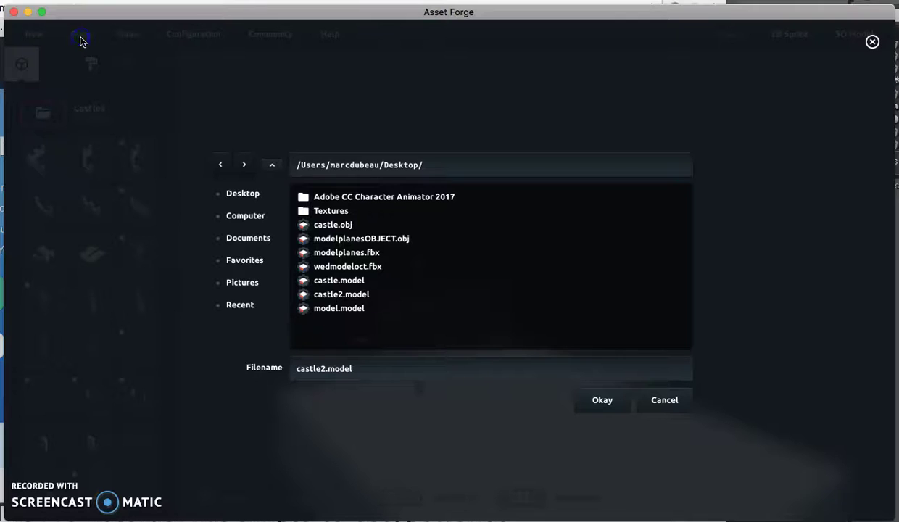
{"action": "double_click", "coordinate": [334, 275]}
{"action": "scroll", "coordinate": [345, 287], "scroll_direction": "up", "scroll_amount": 5}
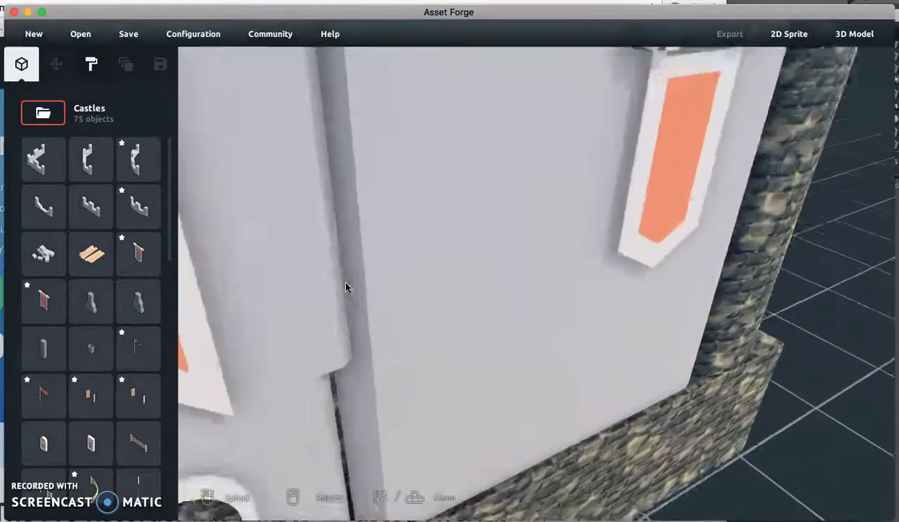
{"action": "scroll", "coordinate": [345, 287], "scroll_direction": "down", "scroll_amount": 10}
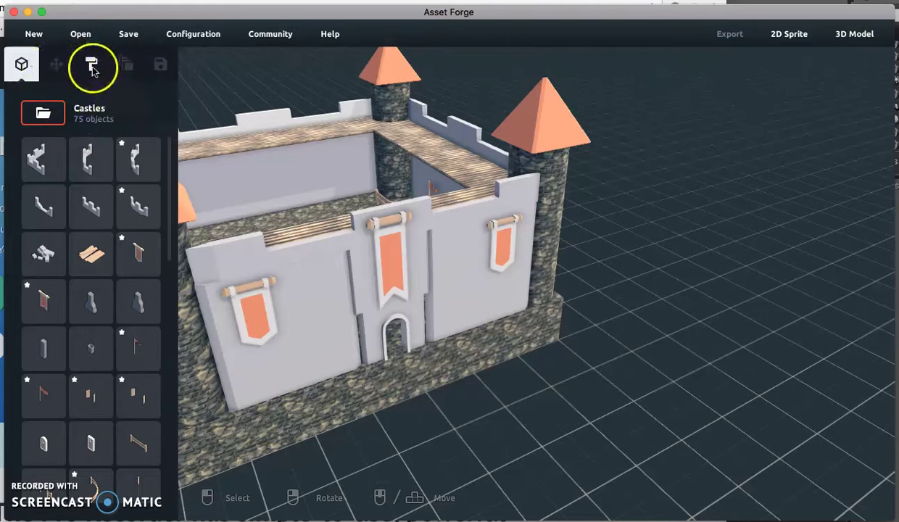
Reopen castle2.model from the Desktop.
{"action": "left_click", "coordinate": [80, 34]}
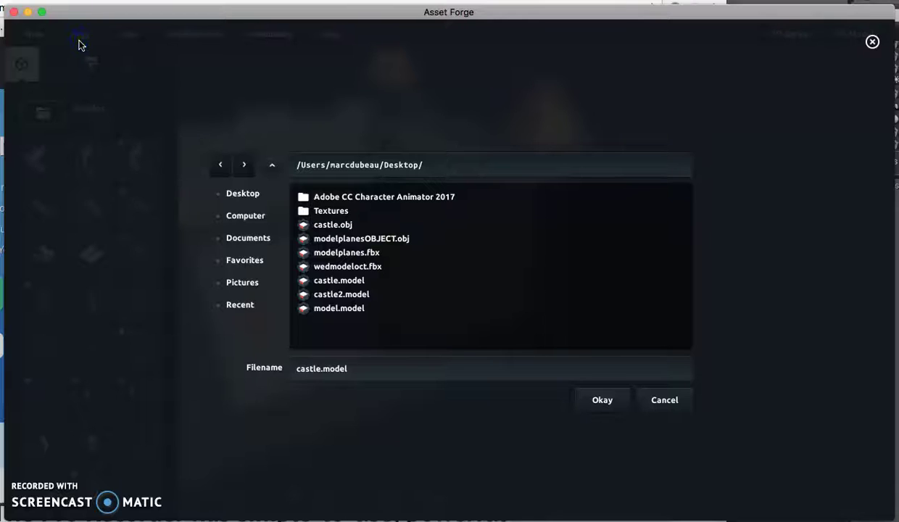
{"action": "double_click", "coordinate": [343, 294]}
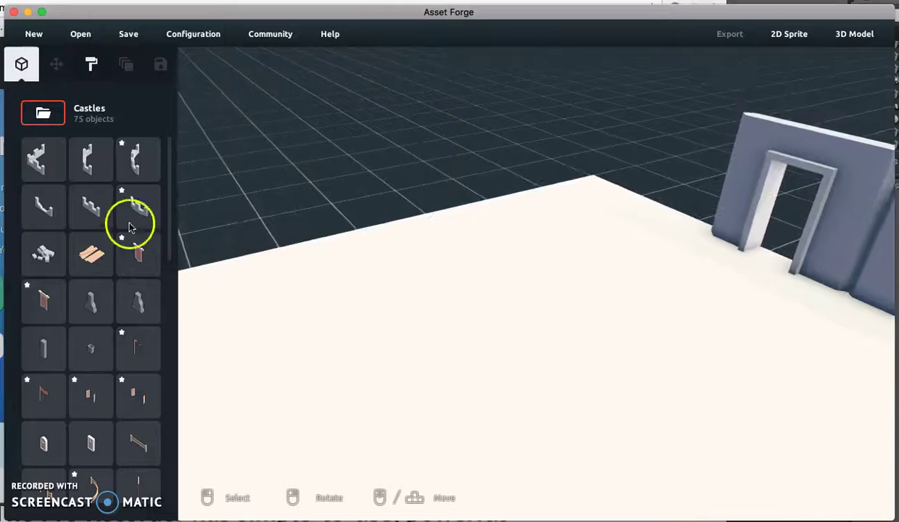
Change the white material of the base slab to bright red.
{"action": "left_click", "coordinate": [87, 74]}
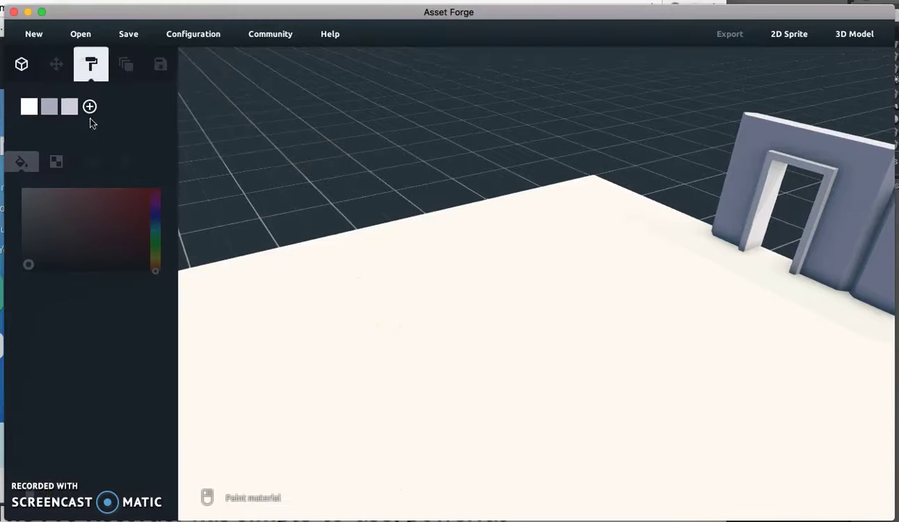
{"action": "left_click", "coordinate": [29, 107]}
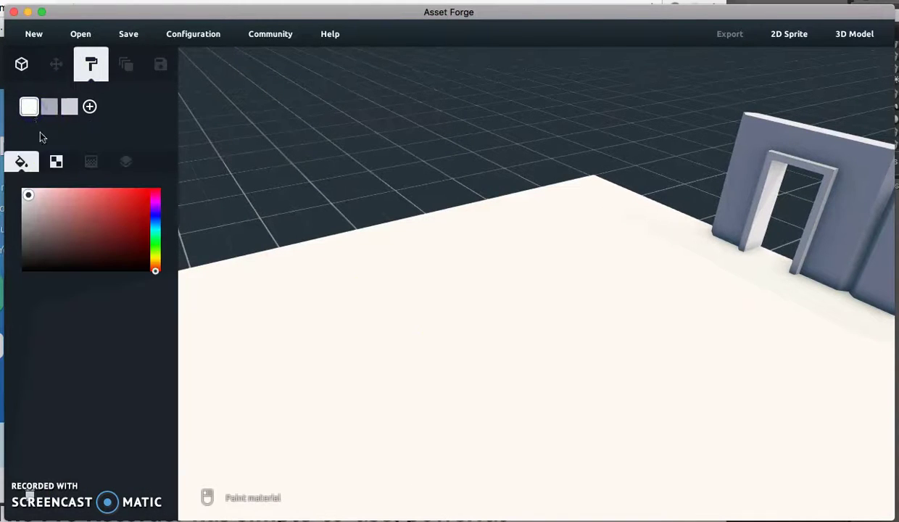
{"action": "left_click", "coordinate": [131, 195]}
{"action": "left_click", "coordinate": [382, 267]}
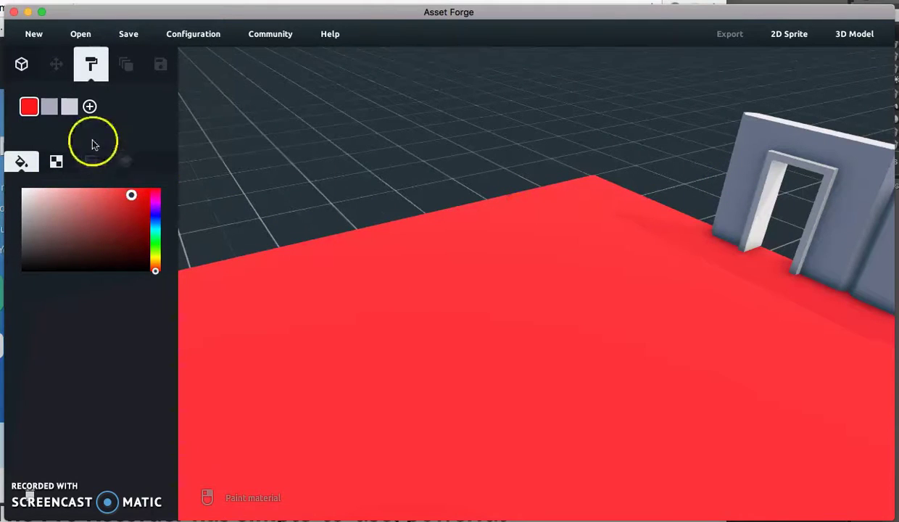
Add a new material with a dark stone texture and paint the doorway wall and its door frame with it.
{"action": "left_click", "coordinate": [89, 106]}
{"action": "left_click", "coordinate": [57, 162]}
{"action": "left_click", "coordinate": [114, 201]}
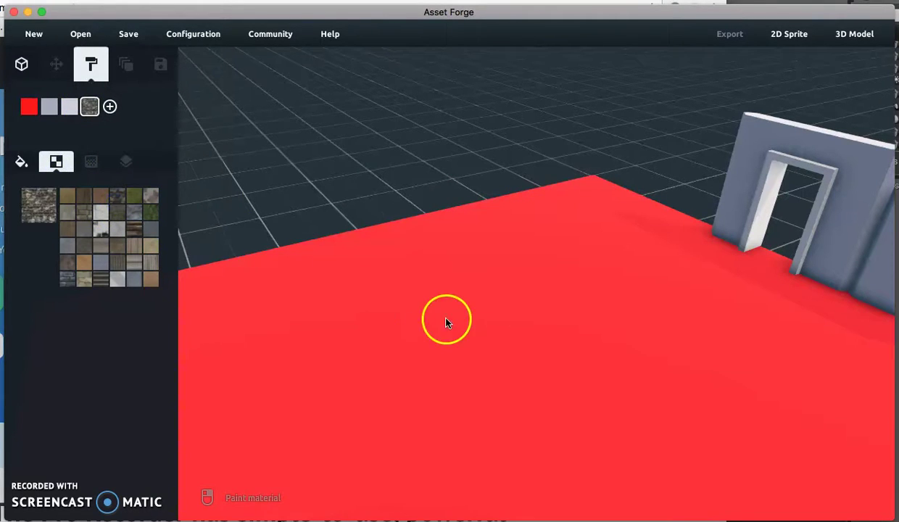
{"action": "left_click", "coordinate": [854, 161]}
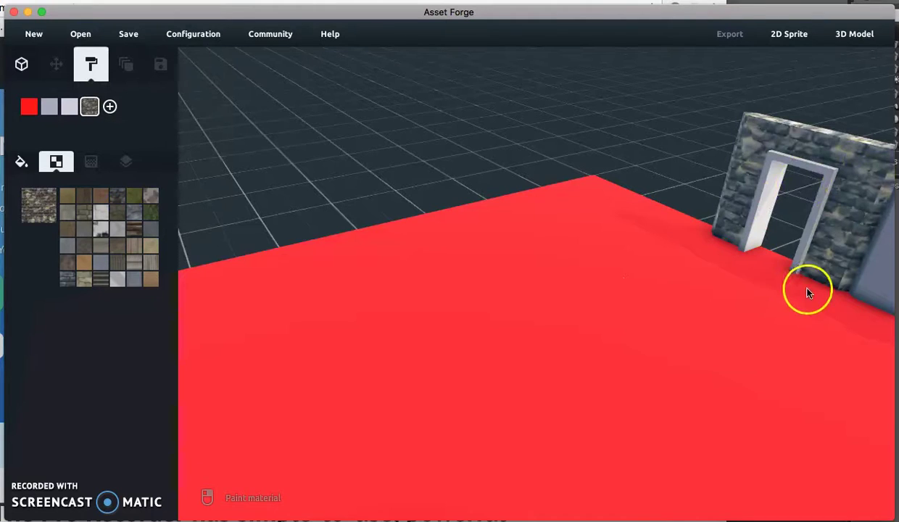
{"action": "left_click", "coordinate": [802, 251]}
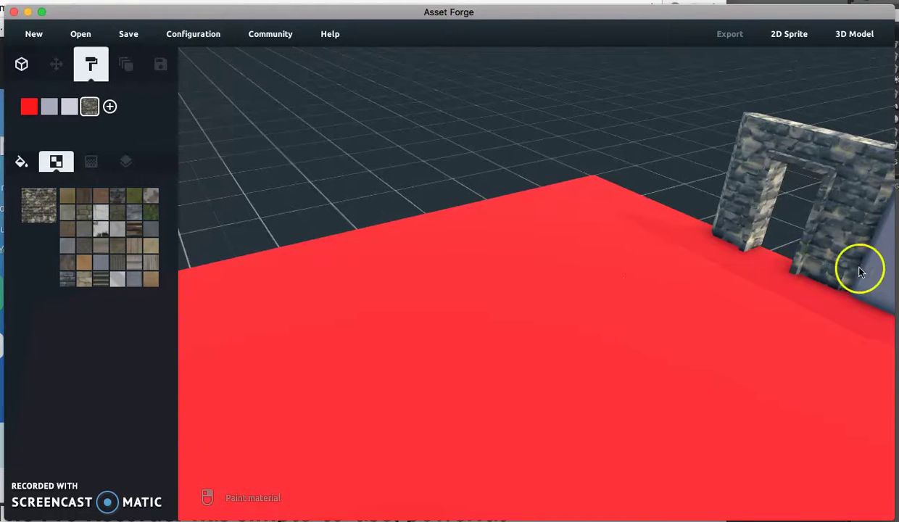
Try a brown texture on the doorway wall's material and switch it back to the dark stone texture.
{"action": "left_click", "coordinate": [95, 196]}
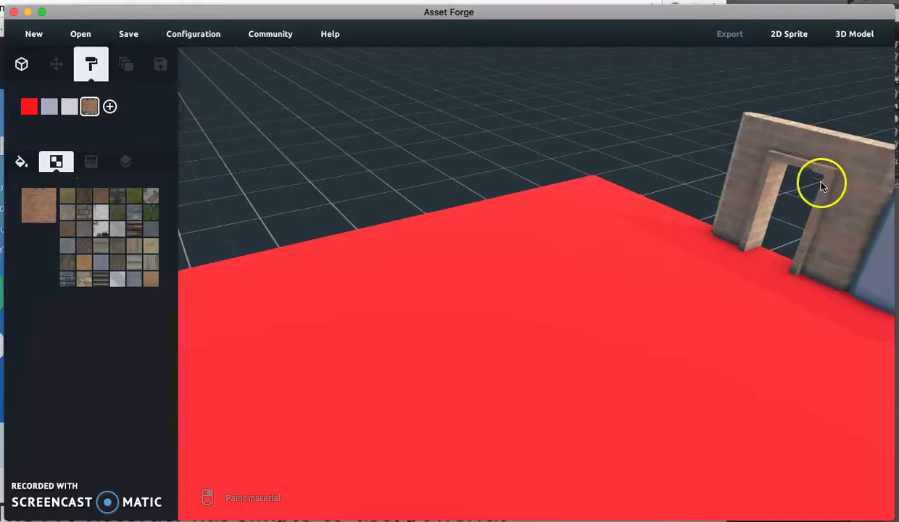
{"action": "left_click", "coordinate": [117, 196]}
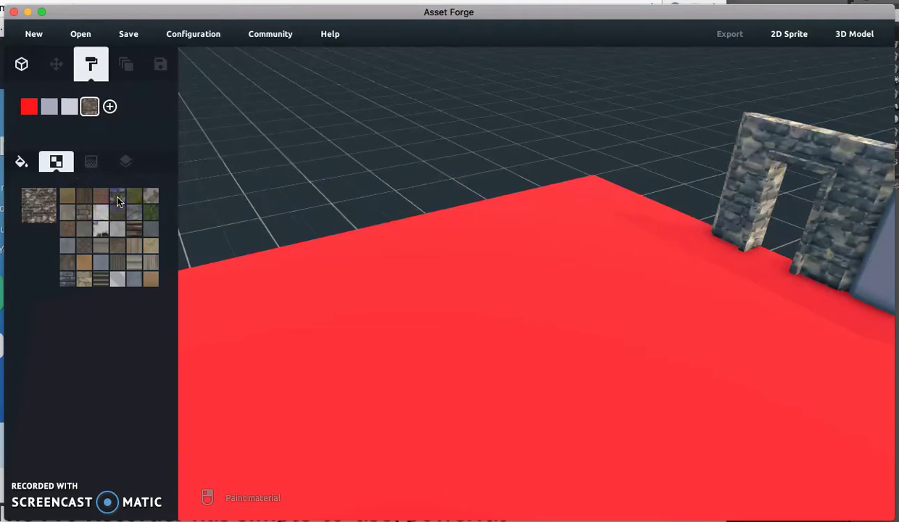
Add another material with a green camouflage texture and paint the base blocks along both long sides of the slab.
{"action": "left_click", "coordinate": [110, 108]}
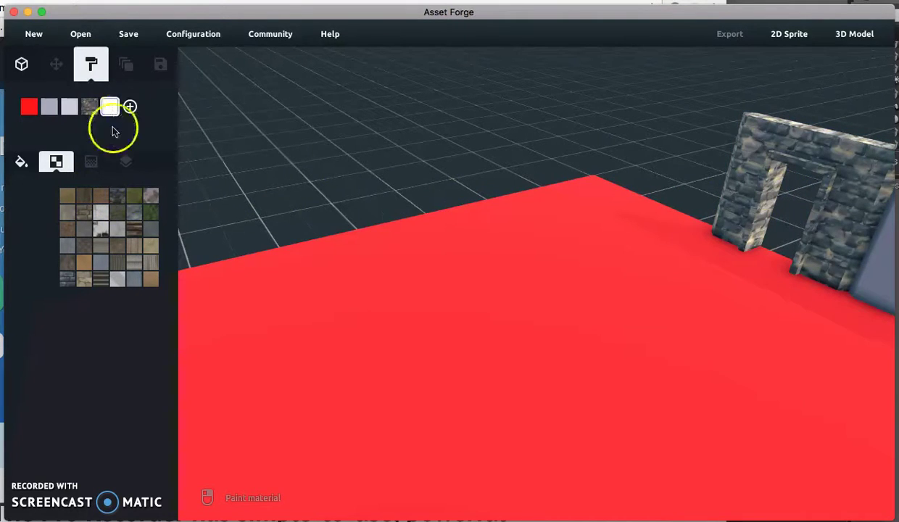
{"action": "left_click", "coordinate": [129, 192]}
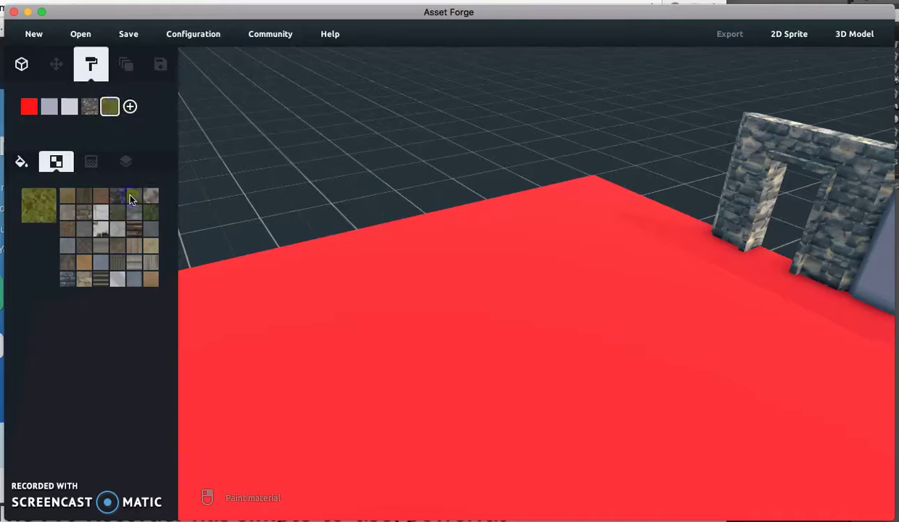
{"action": "left_click", "coordinate": [303, 304]}
{"action": "mouse_move", "coordinate": [297, 296]}
{"action": "left_mouse_down"}
{"action": "mouse_move", "coordinate": [456, 239]}
{"action": "mouse_move", "coordinate": [587, 222]}
{"action": "left_mouse_up"}
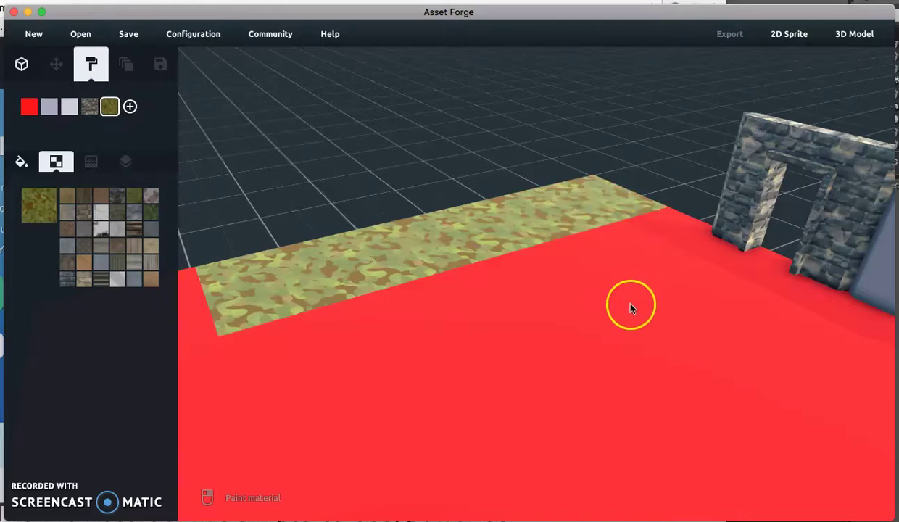
{"action": "scroll", "coordinate": [629, 309], "scroll_direction": "down", "scroll_amount": 3}
{"action": "right_click_drag", "start_coordinate": [629, 309], "coordinate": [446, 399]}
{"action": "left_click", "coordinate": [445, 399]}
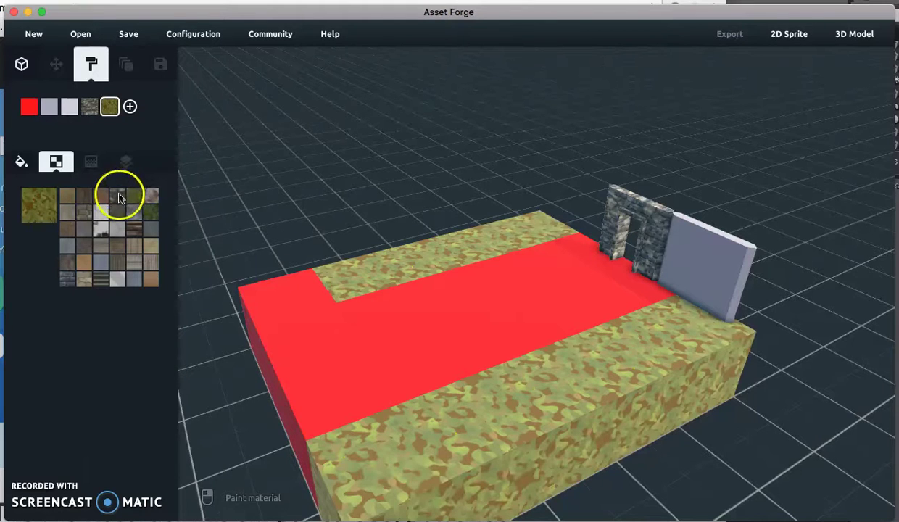
Paint two crosswise stripes of base blocks between the green sides with the dark stone material.
{"action": "left_click", "coordinate": [89, 108]}
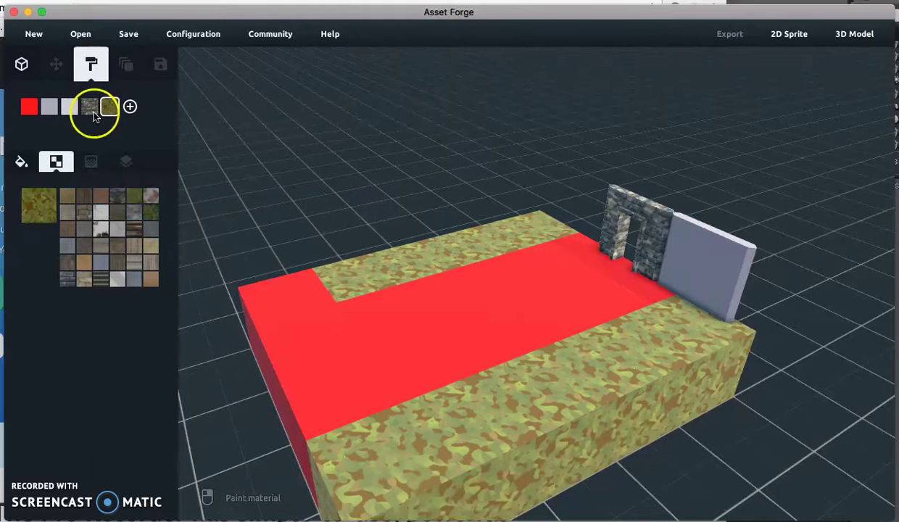
{"action": "left_click", "coordinate": [376, 311]}
{"action": "left_click", "coordinate": [522, 279]}
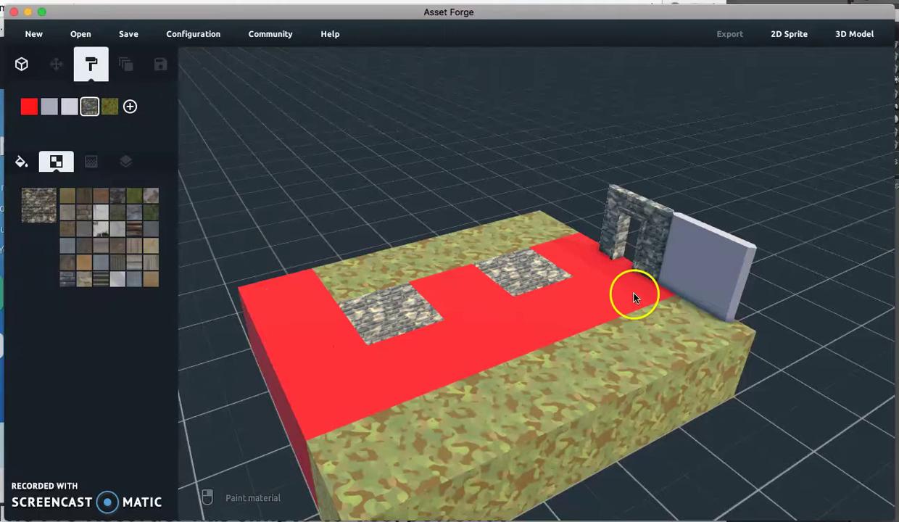
{"action": "left_click", "coordinate": [578, 307]}
{"action": "left_click", "coordinate": [433, 362]}
{"action": "left_click", "coordinate": [395, 339]}
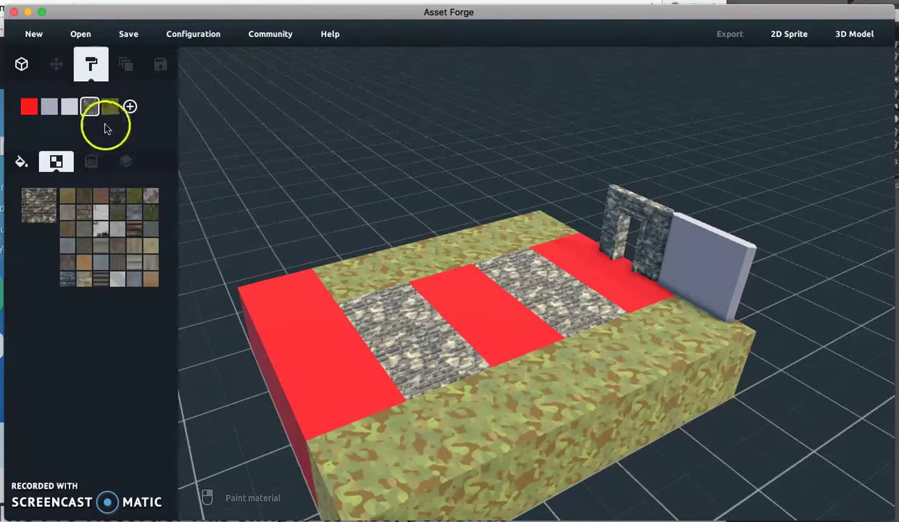
Add a new material with a wooden log texture and paint two of the red crosswise stripes of the base with it.
{"action": "left_click", "coordinate": [131, 108]}
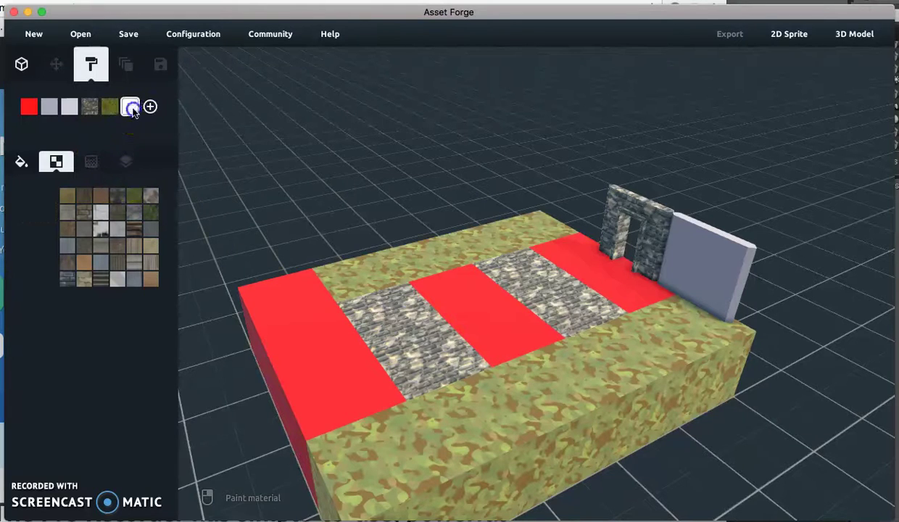
{"action": "left_click", "coordinate": [140, 229]}
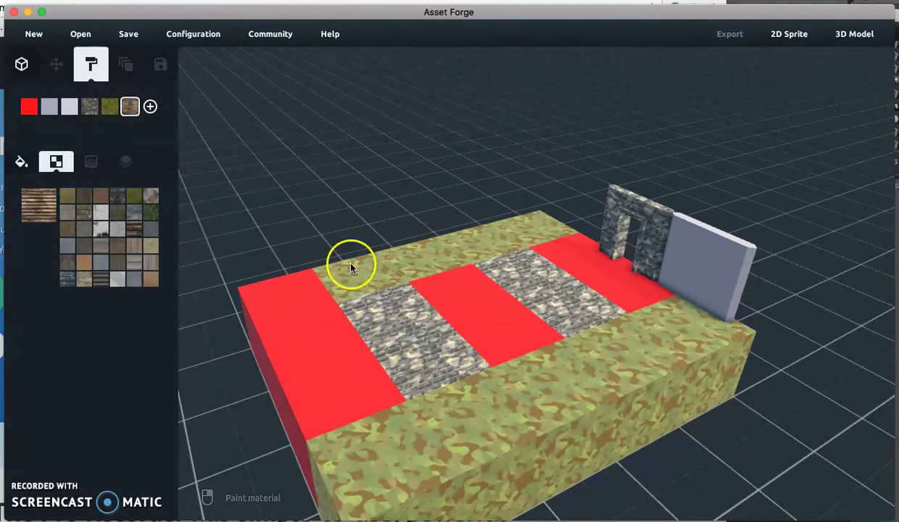
{"action": "left_click", "coordinate": [439, 283]}
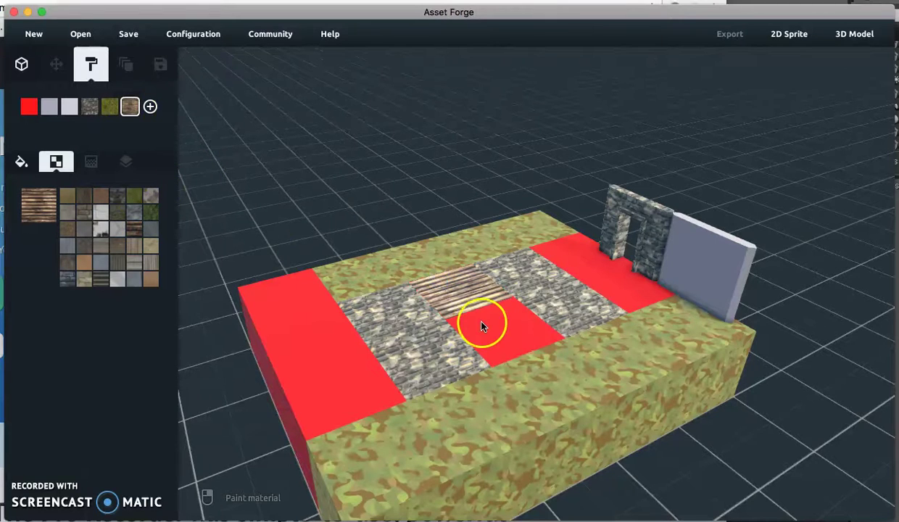
{"action": "left_click", "coordinate": [615, 283]}
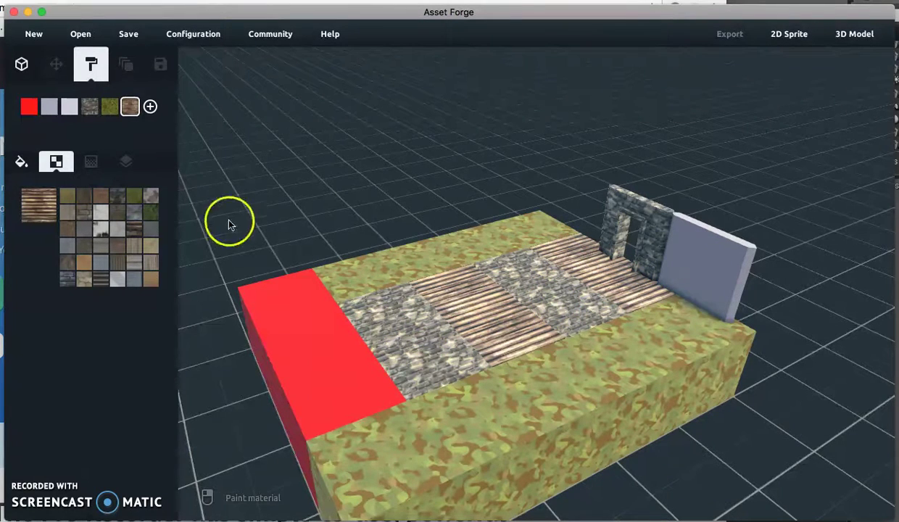
Paint the plain wall beside the doorway with the dark stone material.
{"action": "left_click", "coordinate": [91, 108]}
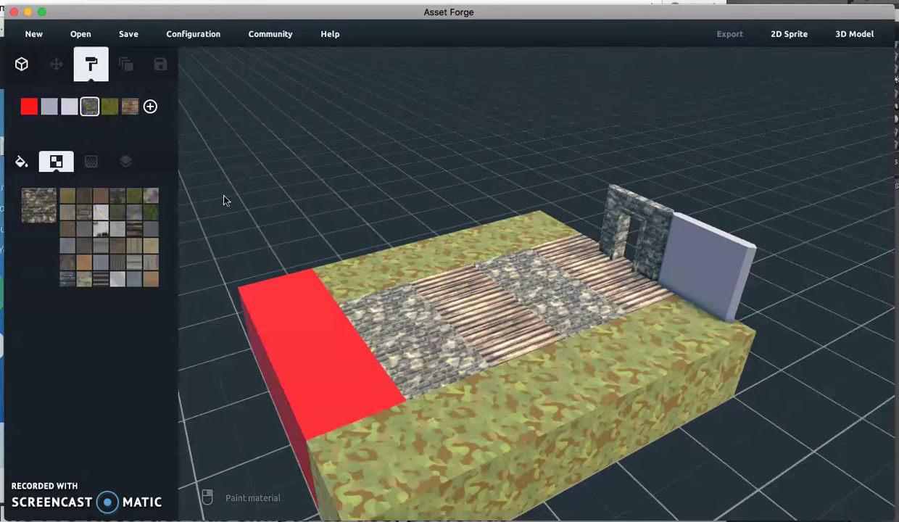
{"action": "left_click", "coordinate": [746, 280]}
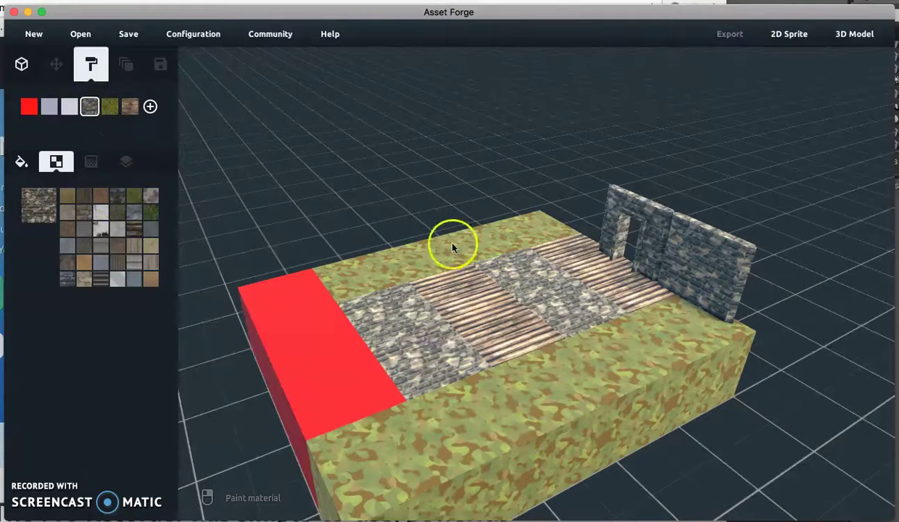
Open castle.model from the Desktop and view the finished castle from the front.
{"action": "left_click", "coordinate": [81, 38]}
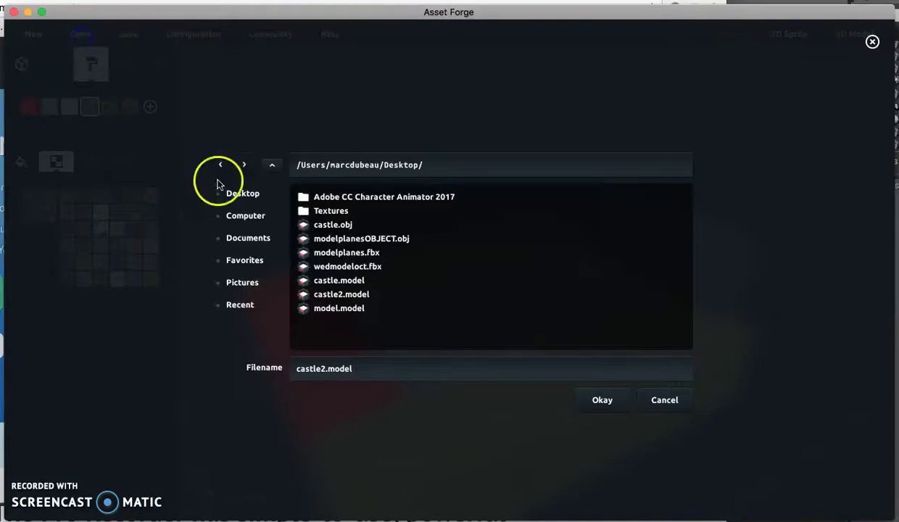
{"action": "double_click", "coordinate": [343, 281]}
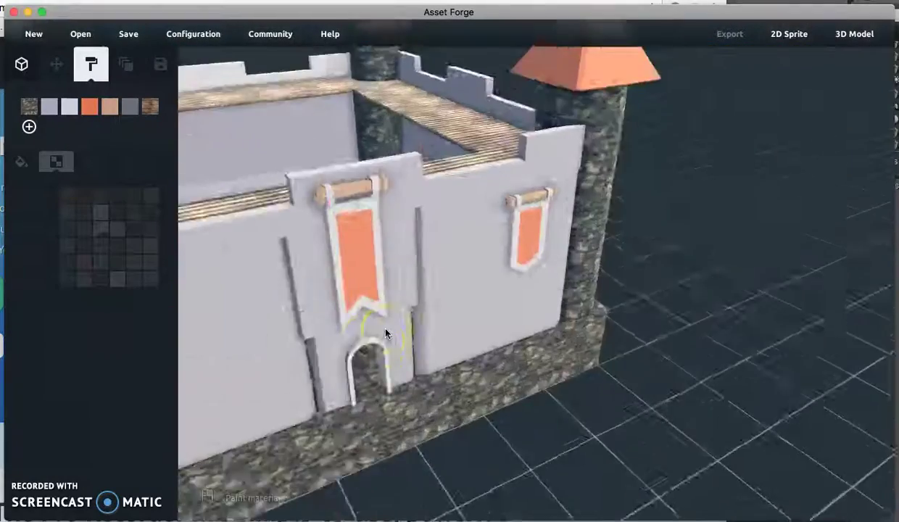
{"action": "scroll", "coordinate": [385, 333], "scroll_direction": "up", "scroll_amount": 5}
{"action": "scroll", "coordinate": [385, 333], "scroll_direction": "down", "scroll_amount": 5}
{"action": "right_click_drag", "start_coordinate": [384, 332], "coordinate": [540, 174]}
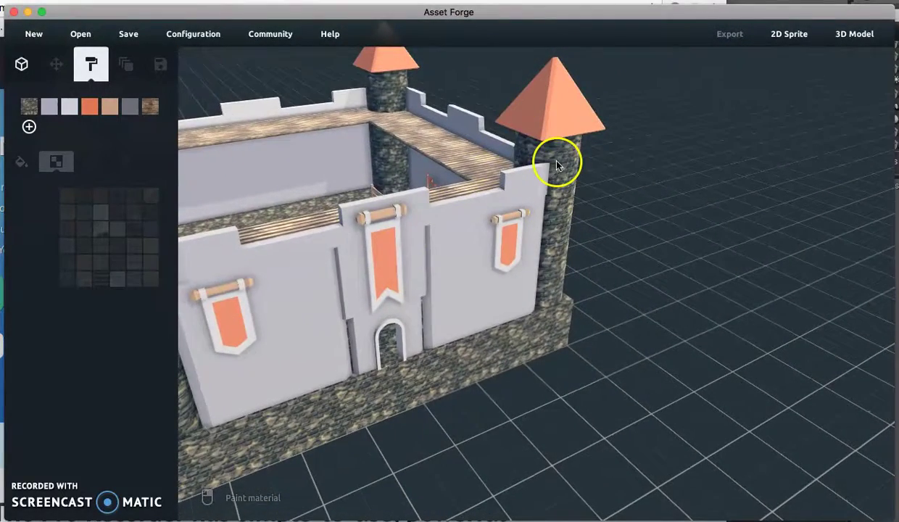
Browse the building blocks in the Castles, City and Vehicles collections.
{"action": "left_click", "coordinate": [21, 64]}
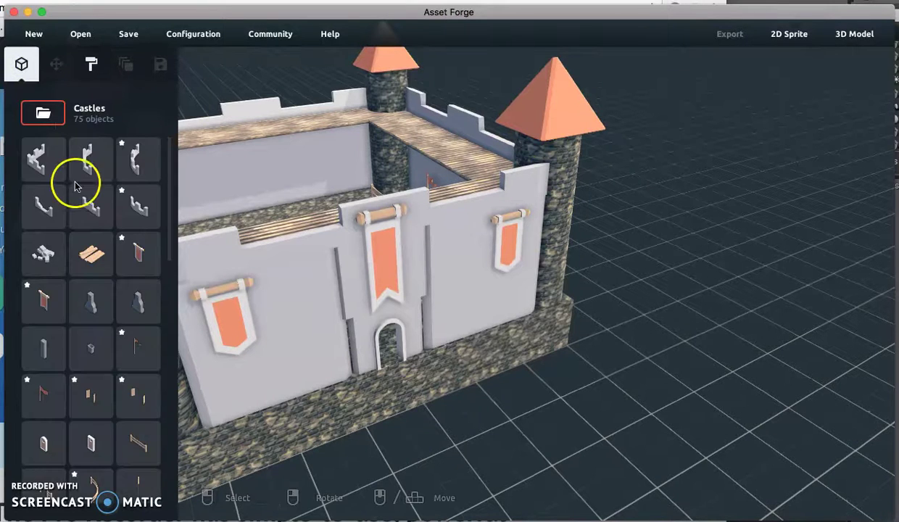
{"action": "scroll", "coordinate": [77, 187], "scroll_direction": "down", "scroll_amount": 1}
{"action": "scroll", "coordinate": [76, 187], "scroll_direction": "up", "scroll_amount": 3}
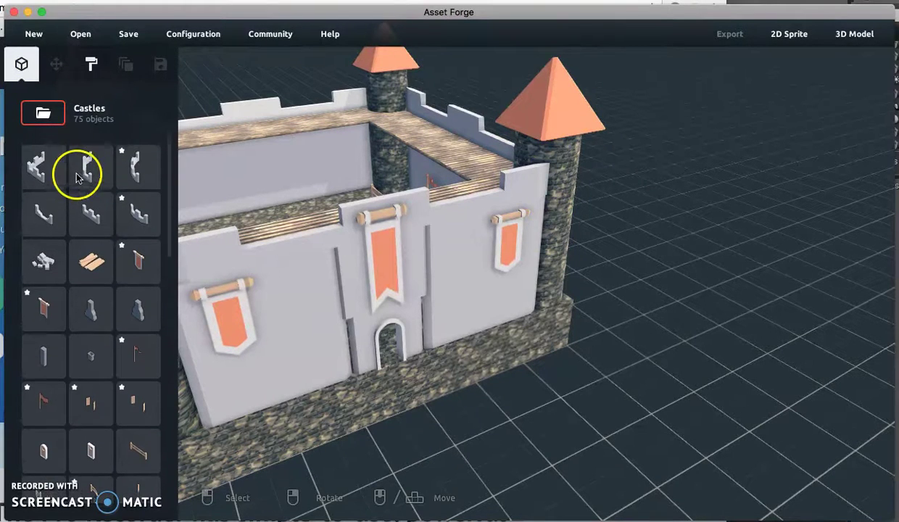
{"action": "right_click", "coordinate": [57, 122]}
{"action": "double_click", "coordinate": [39, 125]}
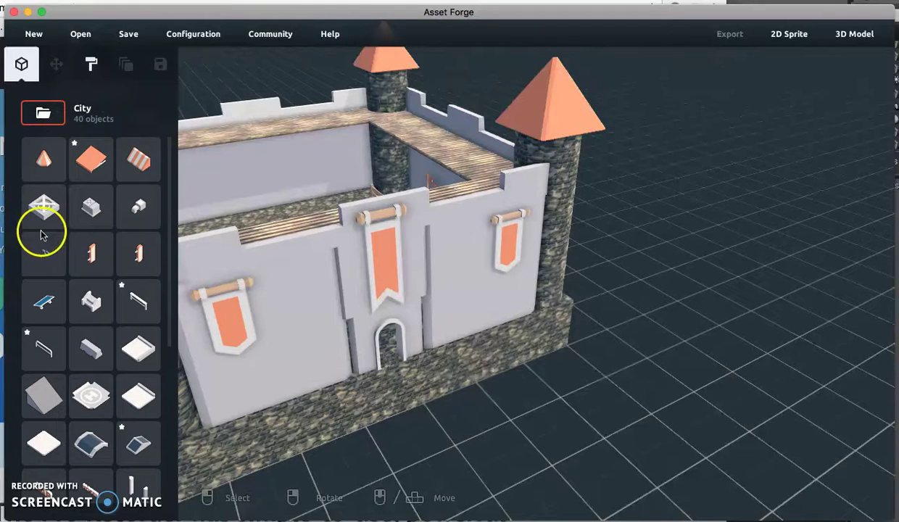
{"action": "left_click", "coordinate": [43, 114]}
{"action": "scroll", "coordinate": [44, 181], "scroll_direction": "down", "scroll_amount": 1}
{"action": "scroll", "coordinate": [44, 166], "scroll_direction": "up", "scroll_amount": 1}
{"action": "left_click", "coordinate": [43, 115]}
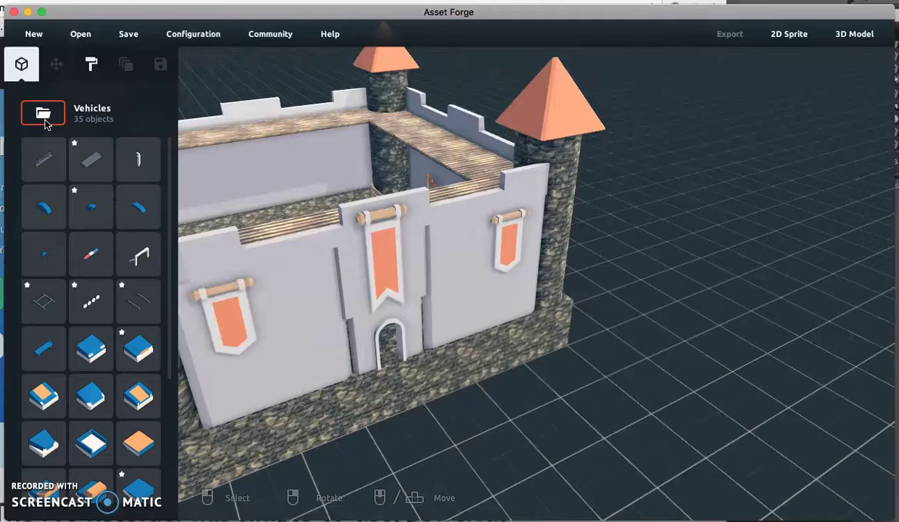
{"action": "scroll", "coordinate": [60, 193], "scroll_direction": "down", "scroll_amount": 3}
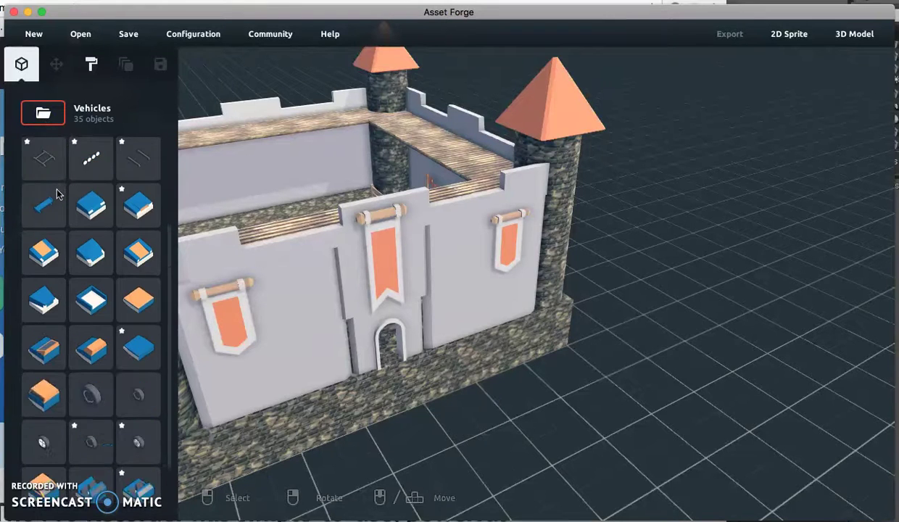
{"action": "scroll", "coordinate": [59, 195], "scroll_direction": "down", "scroll_amount": 1}
{"action": "scroll", "coordinate": [58, 193], "scroll_direction": "up", "scroll_amount": 2}
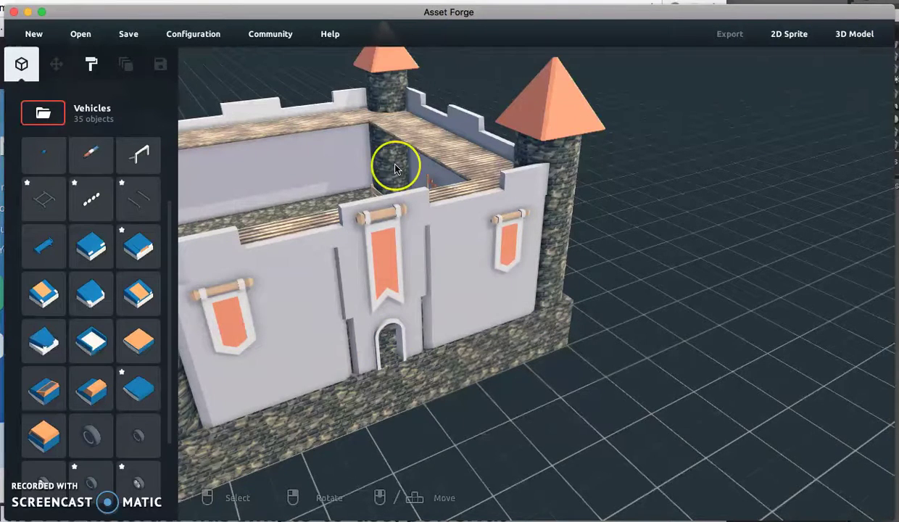
Look at the Primitives collection, return to Castles, and select the battlement wall along the wooden walkway between the towers.
{"action": "scroll", "coordinate": [395, 167], "scroll_direction": "down", "scroll_amount": 1}
{"action": "scroll", "coordinate": [395, 169], "scroll_direction": "down", "scroll_amount": 1}
{"action": "right_click_drag", "start_coordinate": [395, 168], "coordinate": [380, 427]}
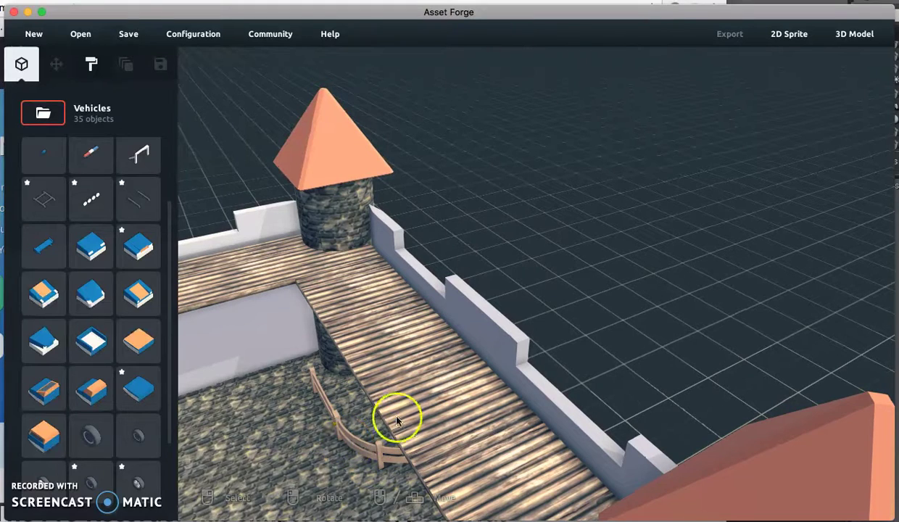
{"action": "left_click", "coordinate": [38, 115]}
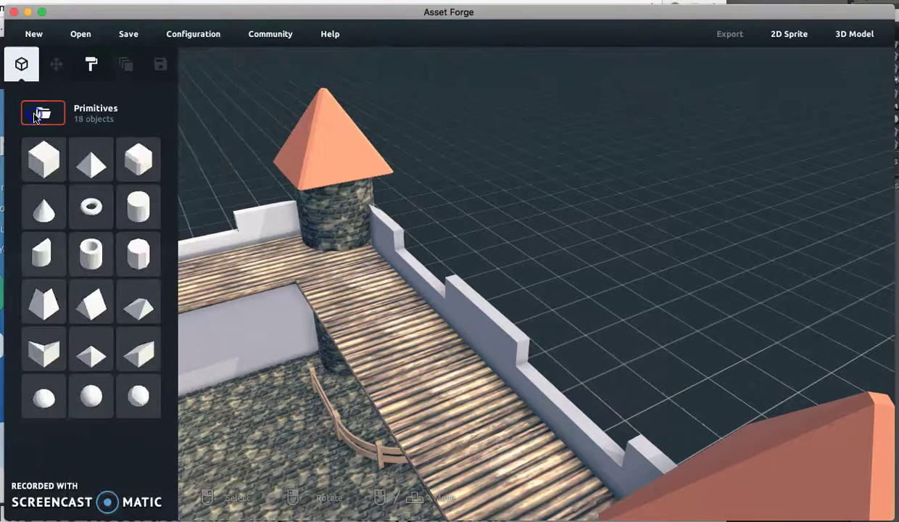
{"action": "left_click", "coordinate": [35, 116]}
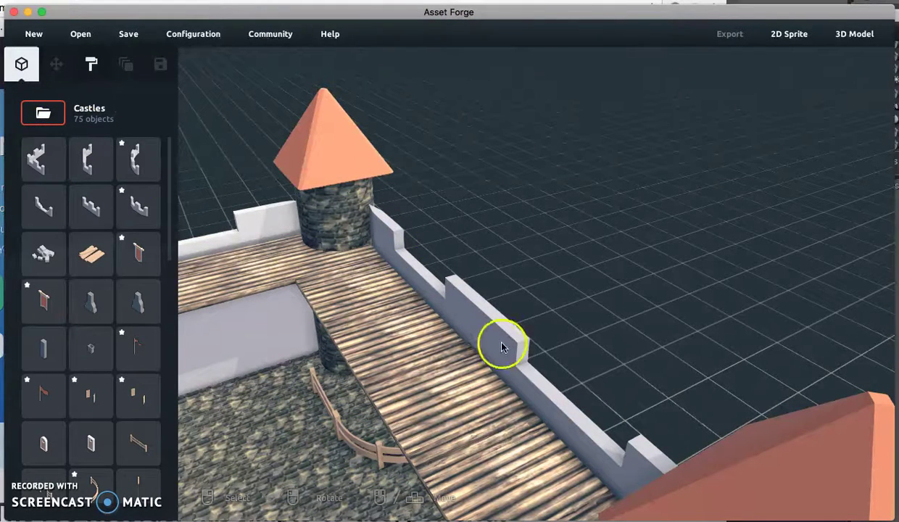
{"action": "left_click", "coordinate": [481, 330]}
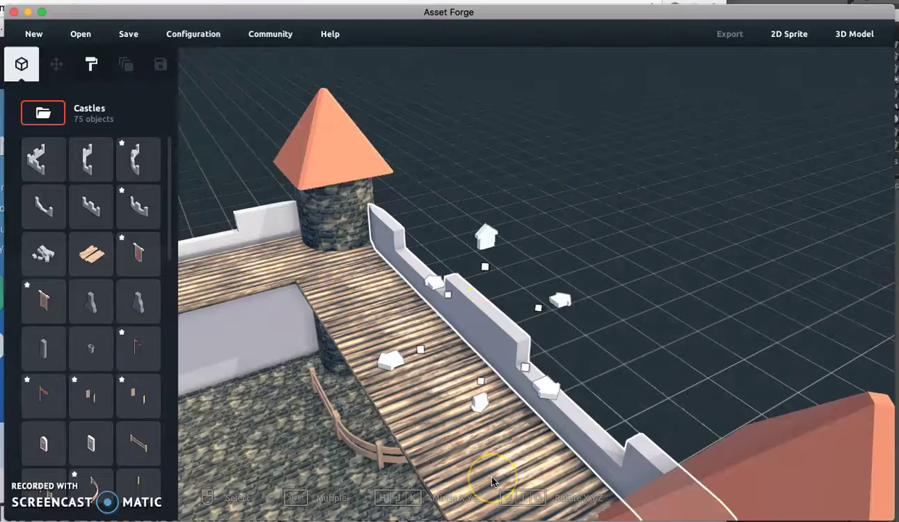
{"action": "scroll", "coordinate": [64, 361], "scroll_direction": "down", "scroll_amount": 5}
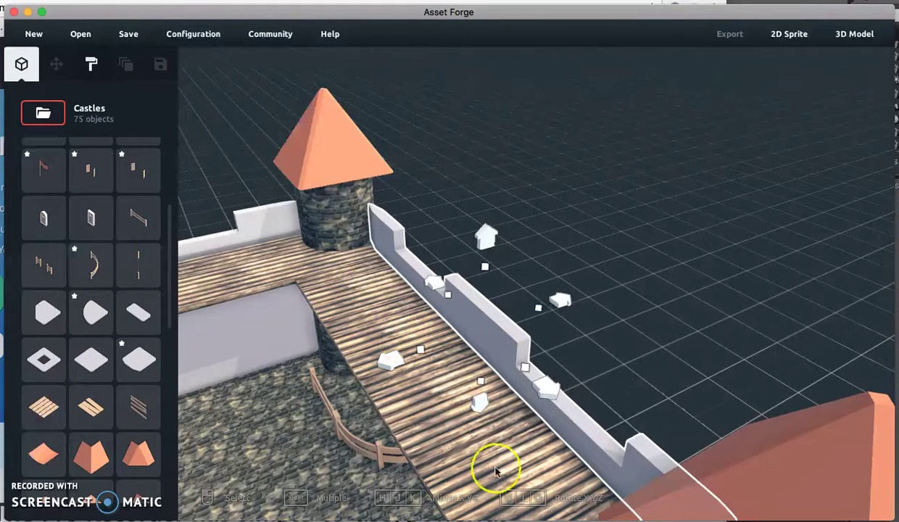
{"action": "right_click_drag", "start_coordinate": [499, 471], "coordinate": [496, 455]}
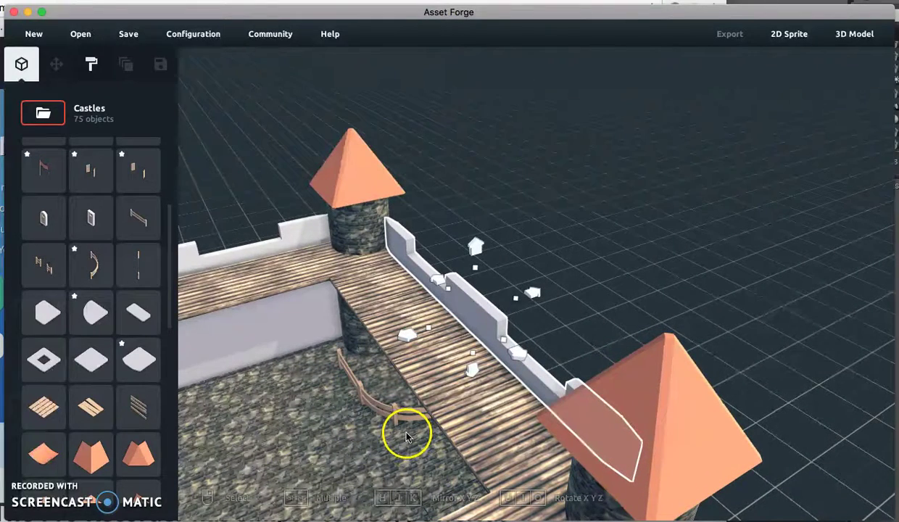
Export the castle as a 3D model in OBJ format with blocks merged and textures exported.
{"action": "left_click", "coordinate": [850, 36]}
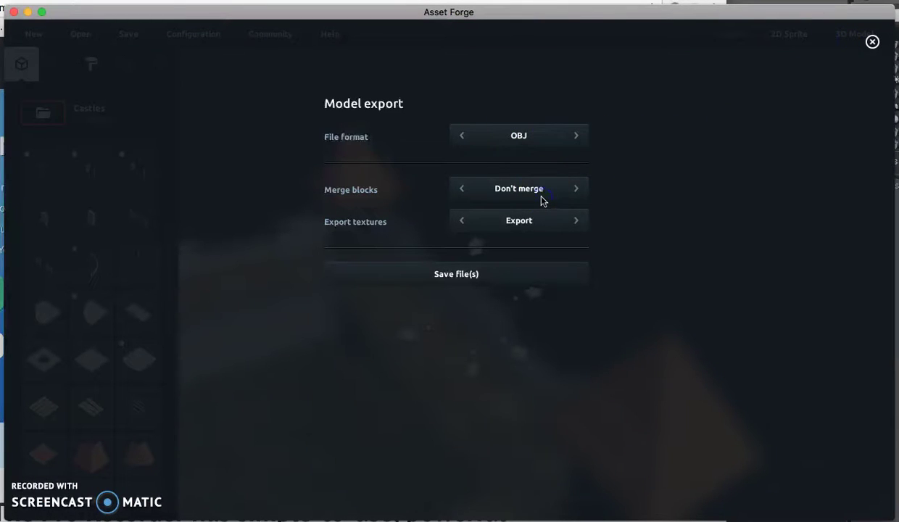
{"action": "left_click", "coordinate": [578, 190]}
{"action": "left_click", "coordinate": [551, 213]}
{"action": "left_click", "coordinate": [466, 281]}
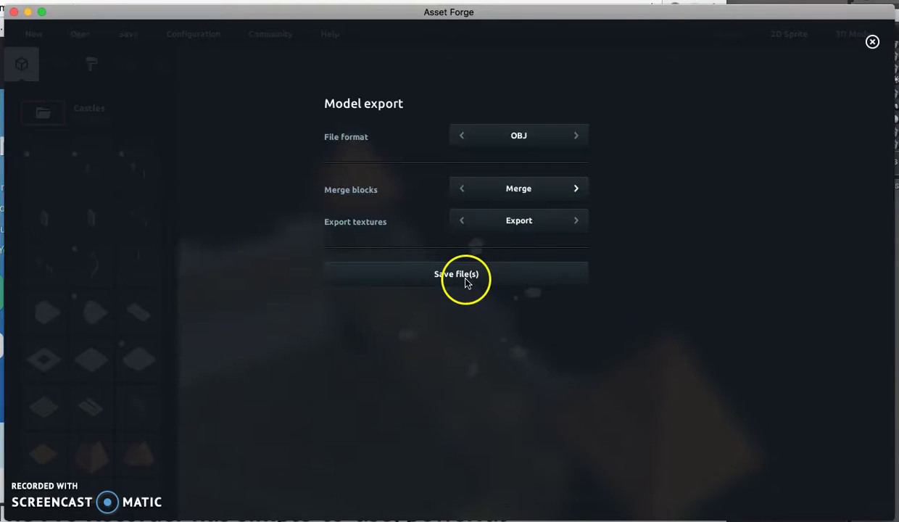